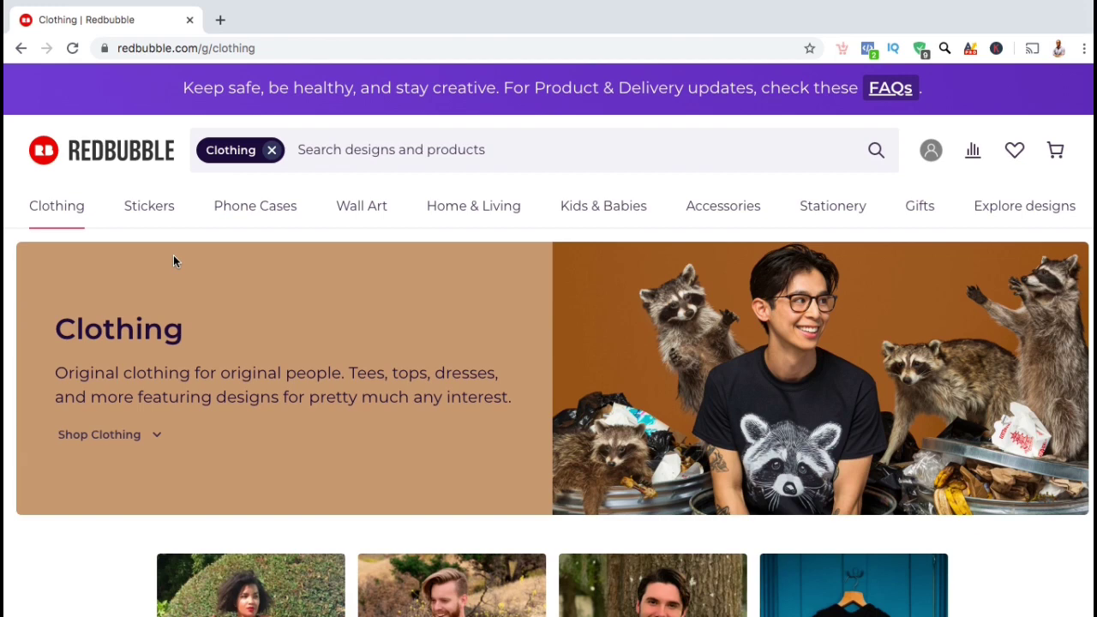
Open the account menu from the profile icon on the Clothing page
{"action": "left_click", "coordinate": [930, 155]}
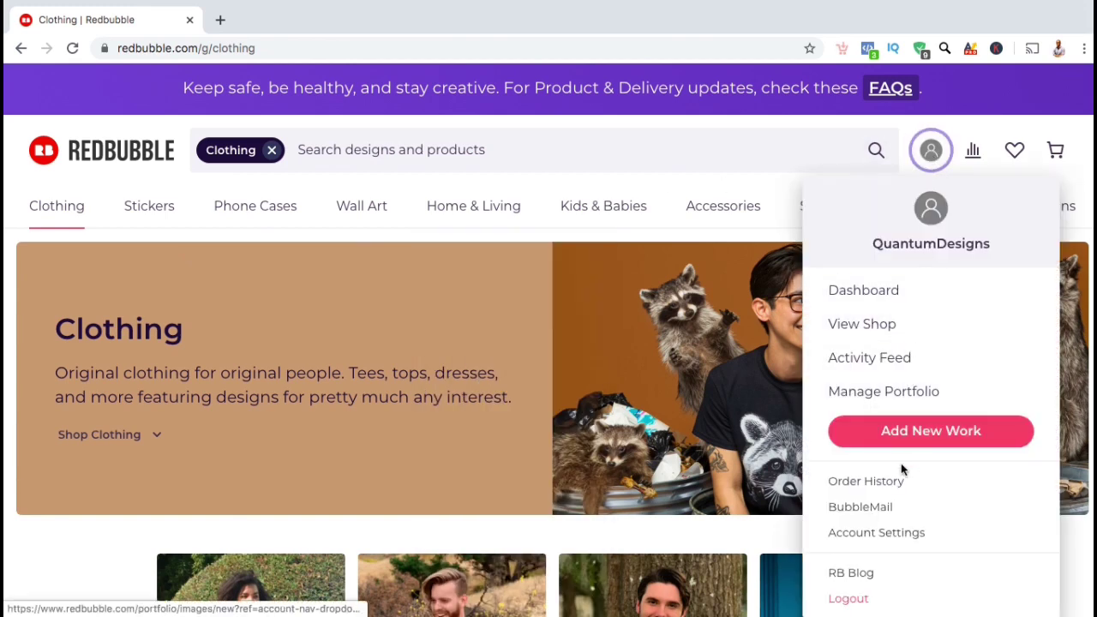
Go to Account Settings to reach the Account Details page
{"action": "left_click", "coordinate": [902, 535]}
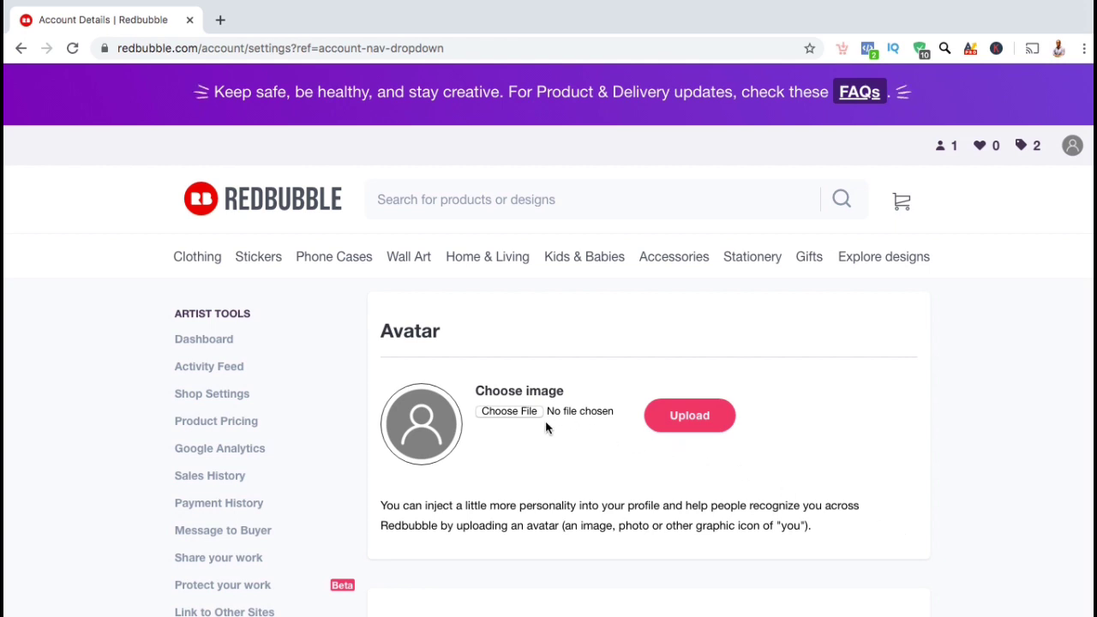
Upload MAL LOGO - NO TEXT.png from the MAL Designs folder as the shop avatar
{"action": "left_click", "coordinate": [509, 411]}
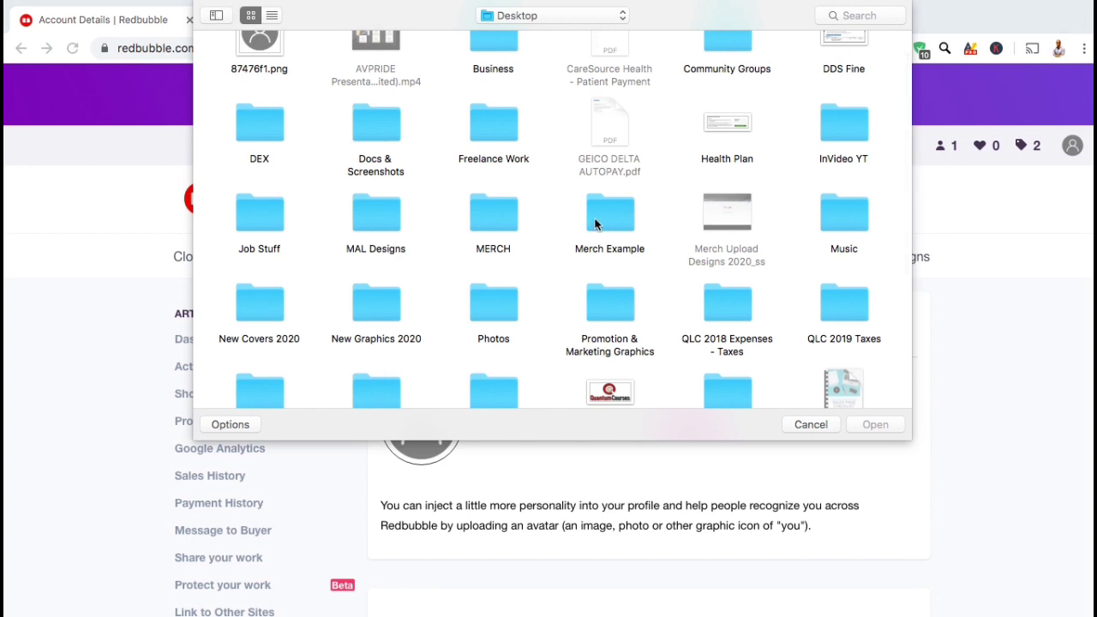
{"action": "left_click", "coordinate": [377, 230]}
{"action": "double_click", "coordinate": [377, 230]}
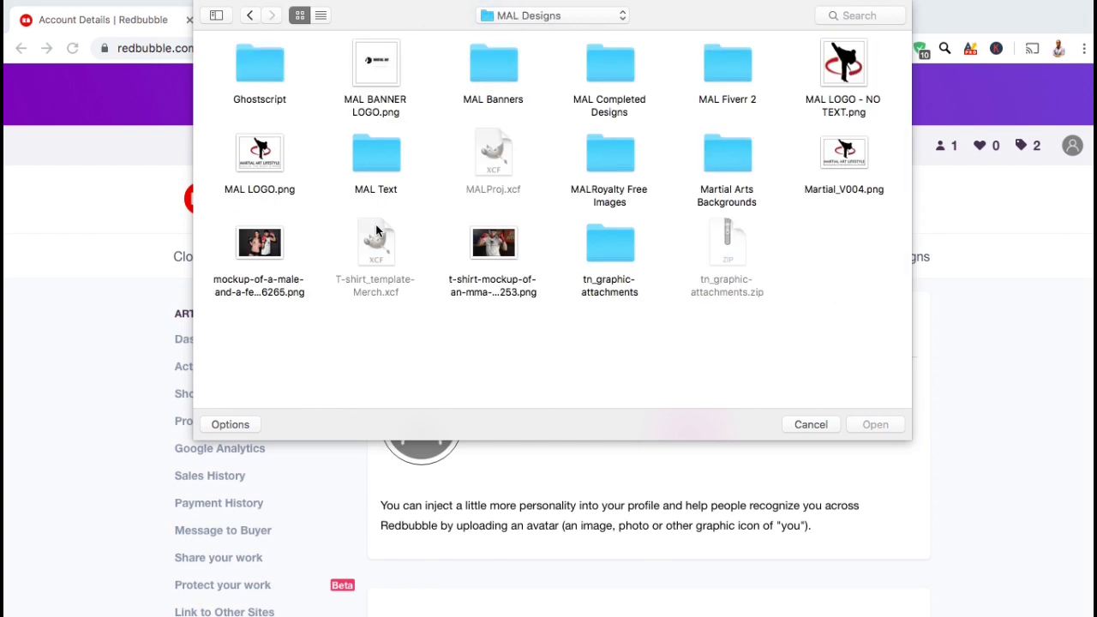
{"action": "left_click", "coordinate": [830, 74]}
{"action": "key", "text": "Return"}
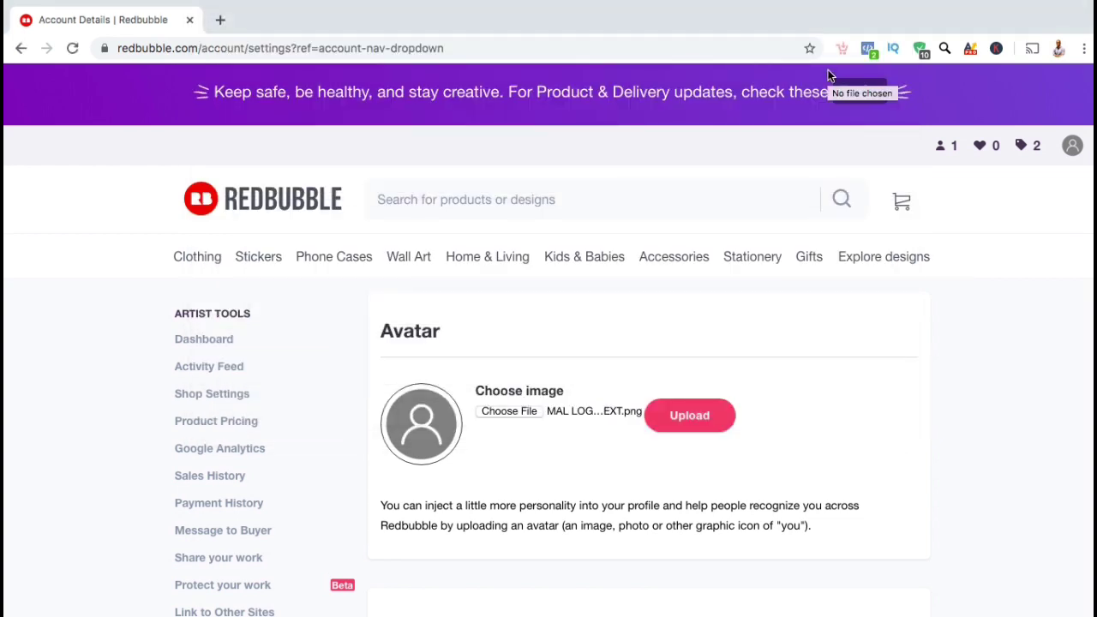
{"action": "left_click", "coordinate": [688, 416]}
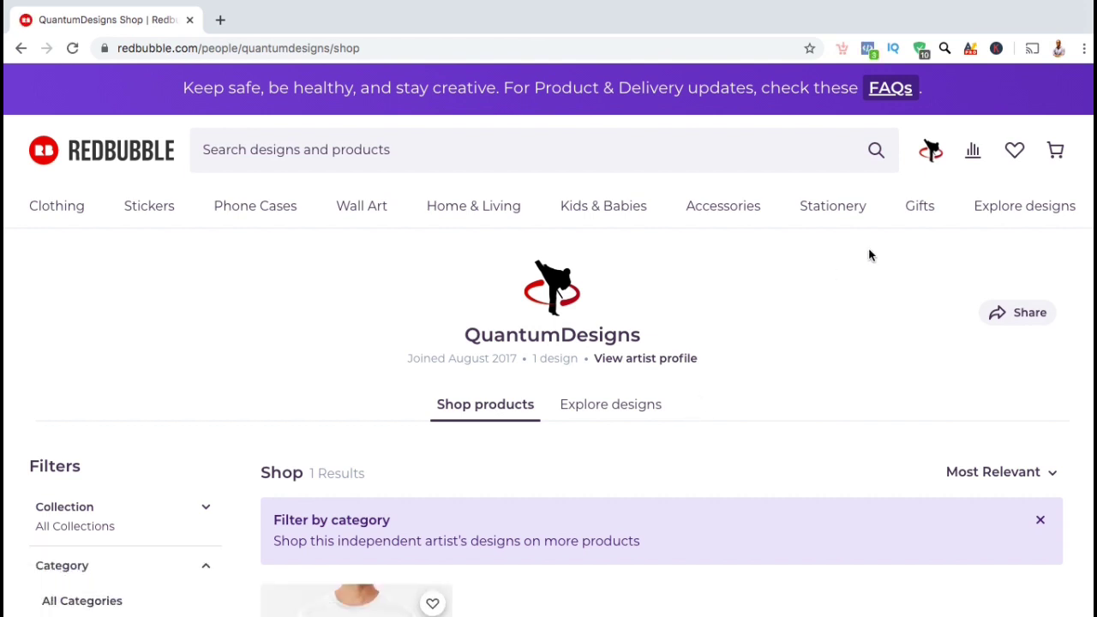
Return to Account Settings and scroll down to the 2400×600 px Cover image section
{"action": "left_click", "coordinate": [933, 152]}
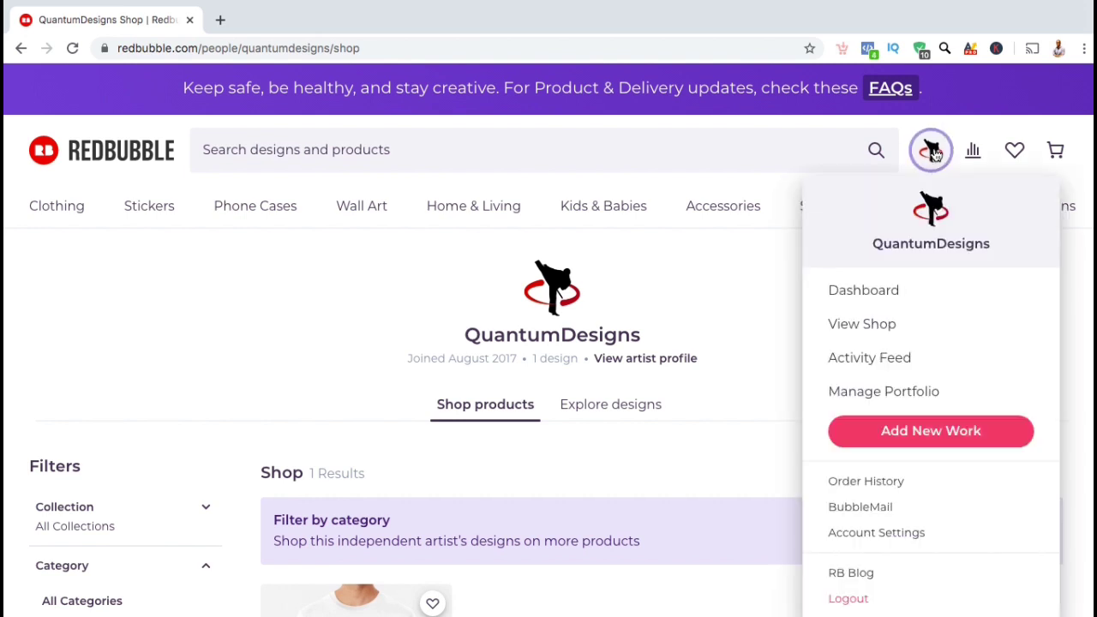
{"action": "left_click", "coordinate": [892, 540]}
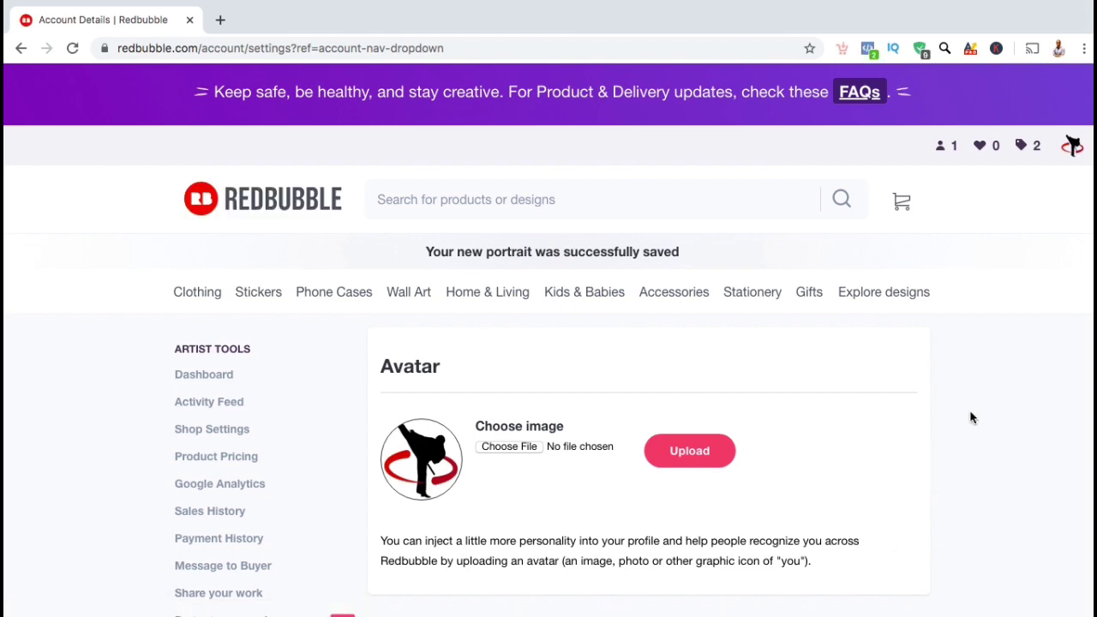
{"action": "scroll", "coordinate": [971, 417], "scroll_direction": "down", "scroll_amount": 1}
{"action": "scroll", "coordinate": [971, 418], "scroll_direction": "down", "scroll_amount": 3}
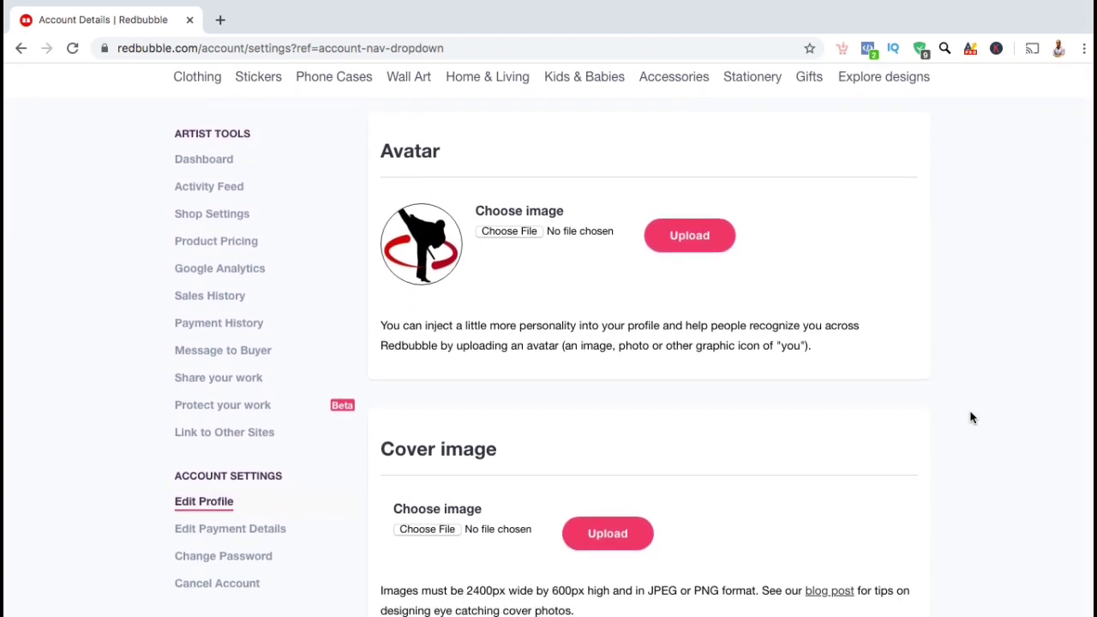
{"action": "scroll", "coordinate": [971, 417], "scroll_direction": "down", "scroll_amount": 1}
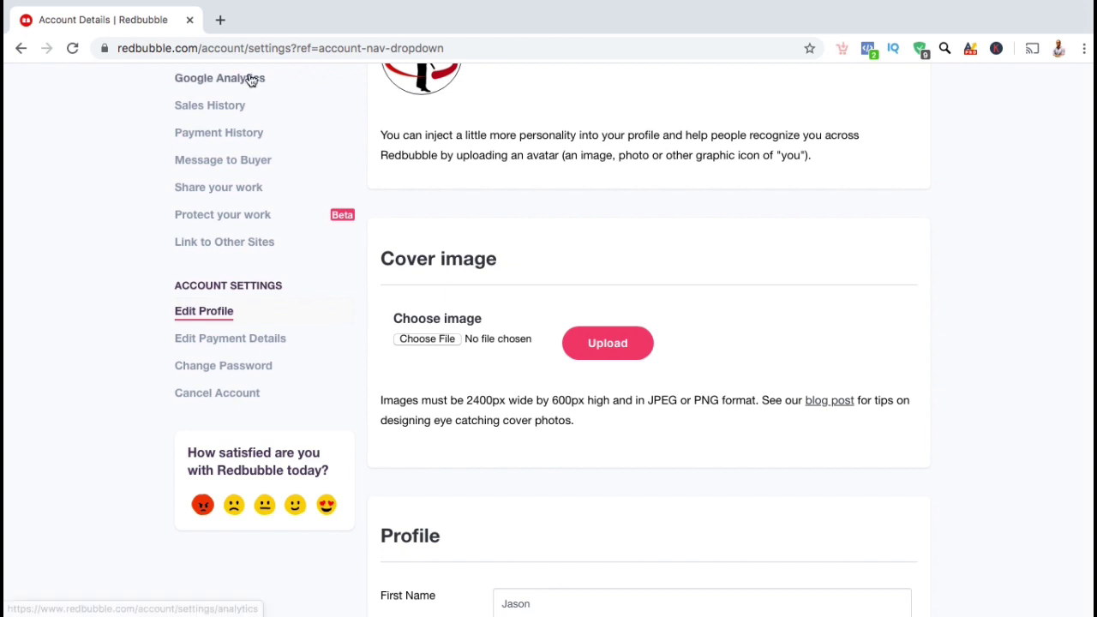
Load Canva.com in a new Chrome tab
{"action": "left_click", "coordinate": [221, 20]}
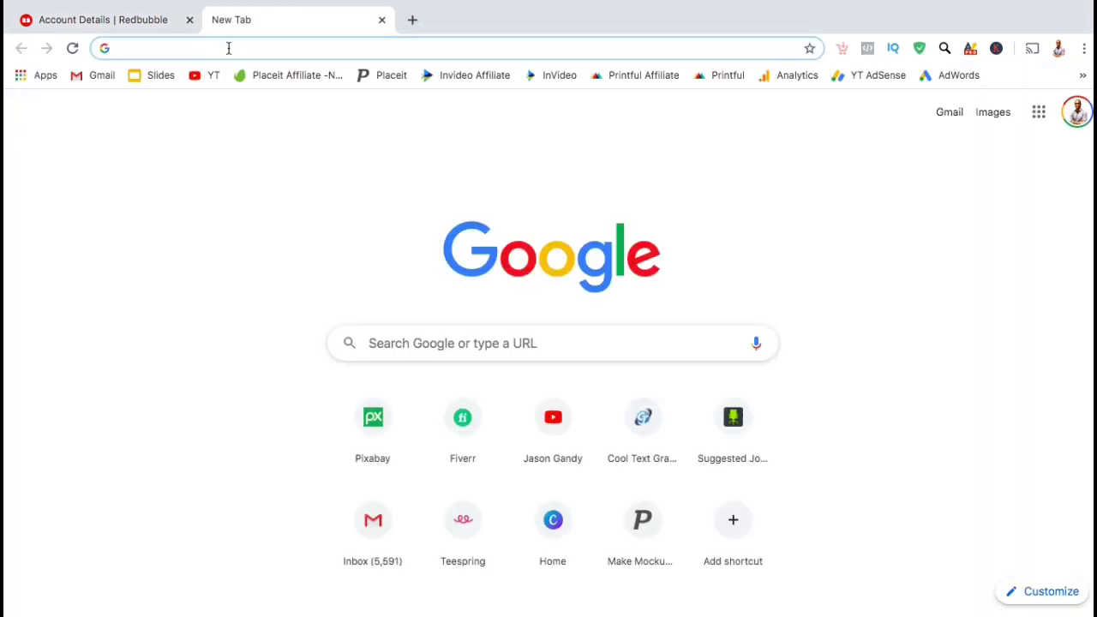
{"action": "type", "text": "Can"}
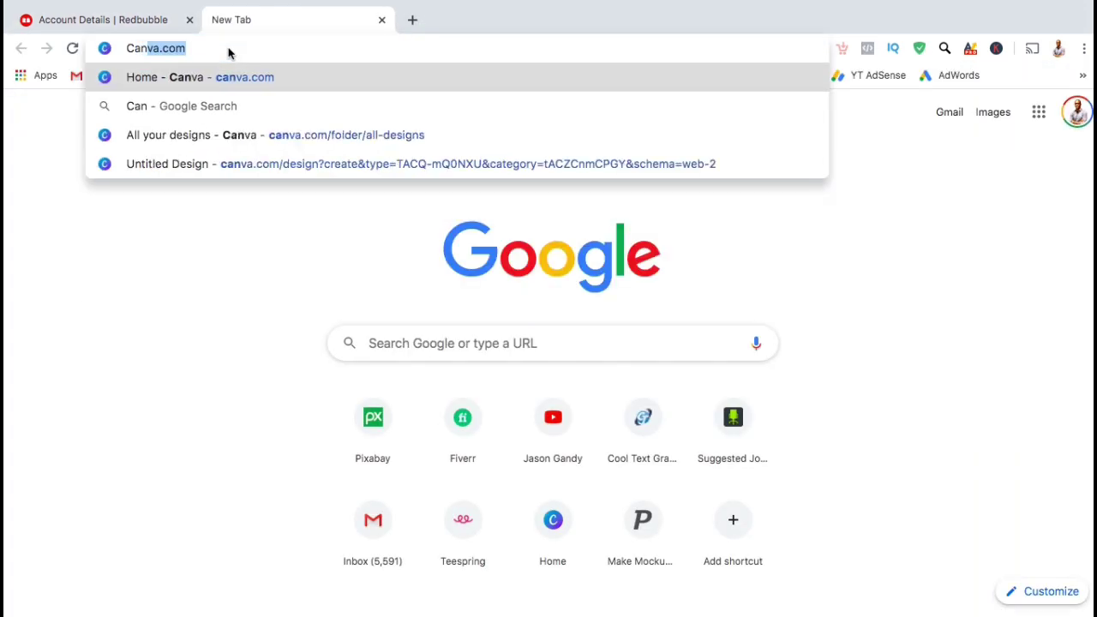
{"action": "type", "text": "va.com"}
{"action": "key", "text": "Return"}
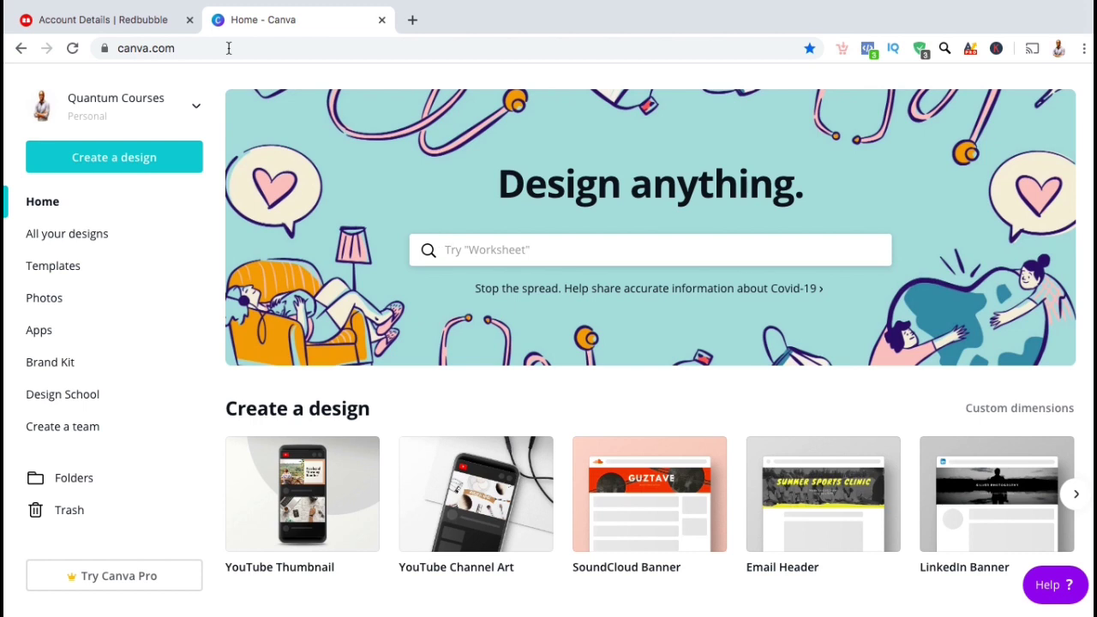
Create a custom-size Canva design of 2400 by 600 px
{"action": "left_click", "coordinate": [167, 163]}
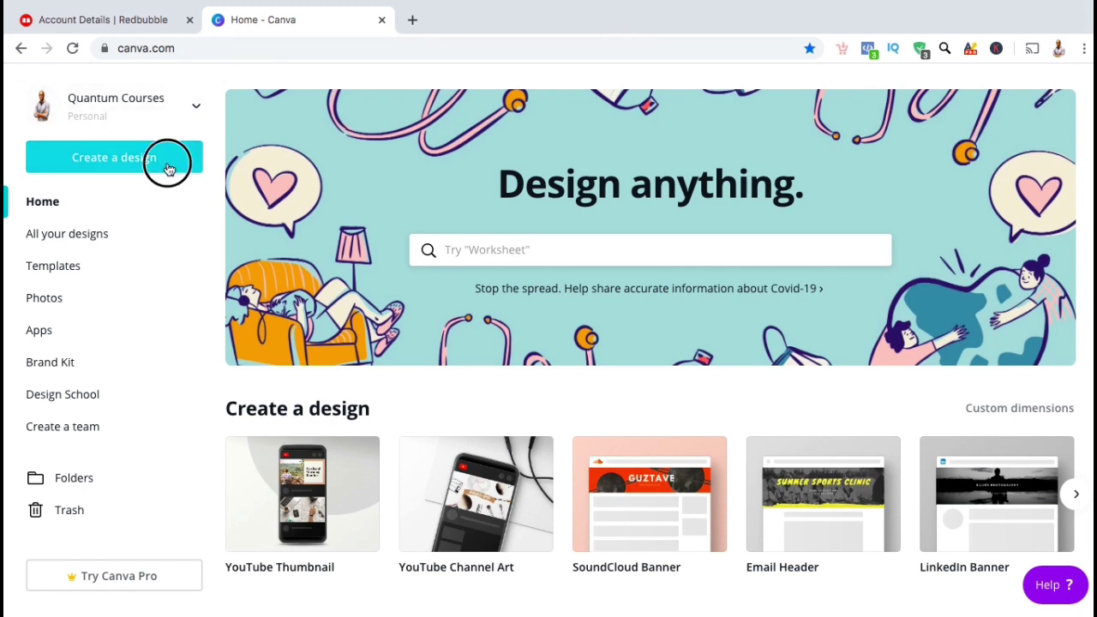
{"action": "left_click", "coordinate": [154, 241]}
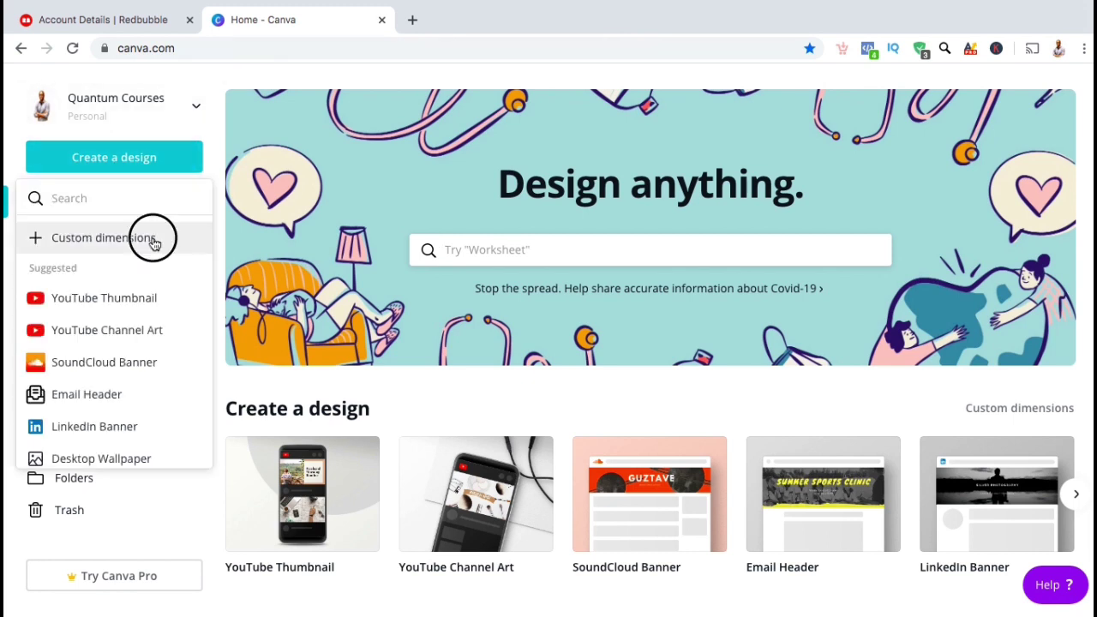
{"action": "type", "text": "2400"}
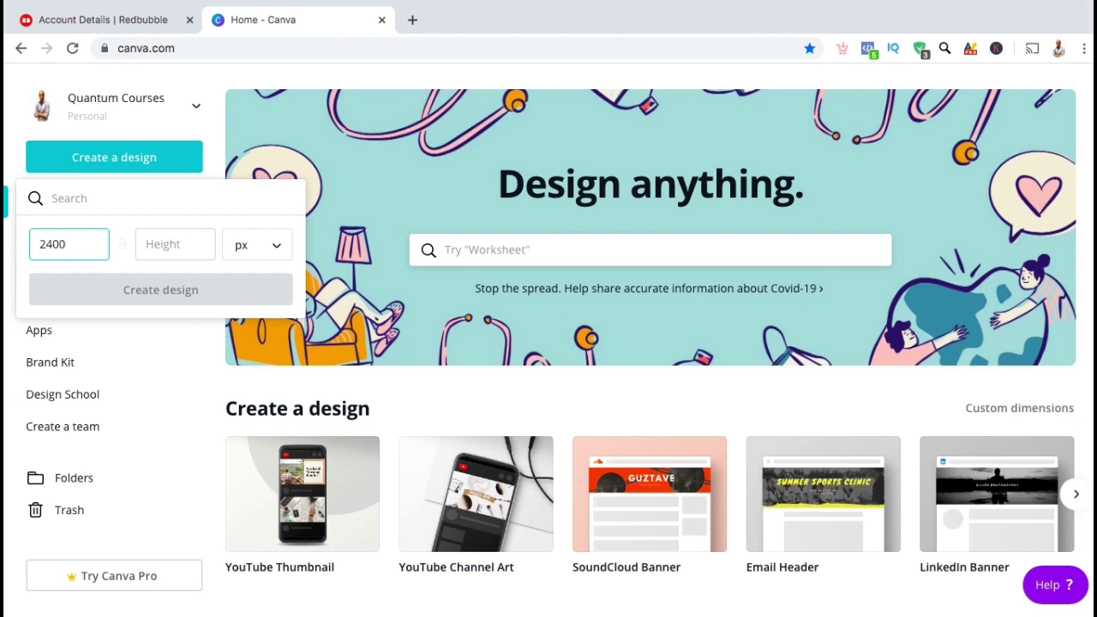
{"action": "left_click", "coordinate": [175, 245]}
{"action": "type", "text": "600"}
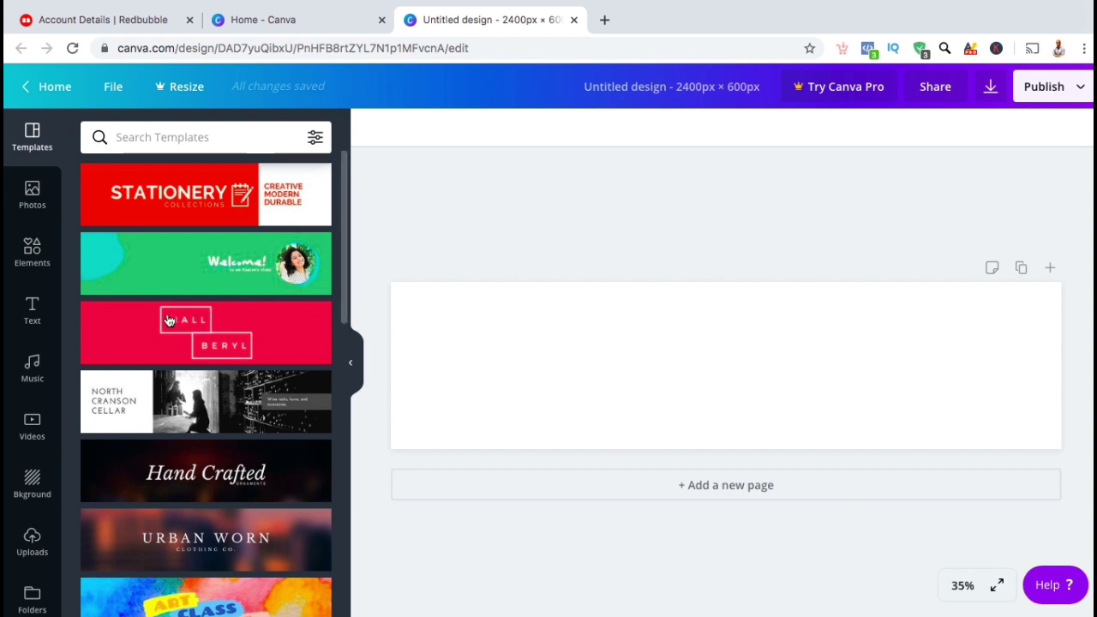
Apply the North Cranson Cellar template and shift its heading slightly
{"action": "scroll", "coordinate": [169, 321], "scroll_direction": "down", "scroll_amount": 5}
{"action": "scroll", "coordinate": [169, 321], "scroll_direction": "down", "scroll_amount": 4}
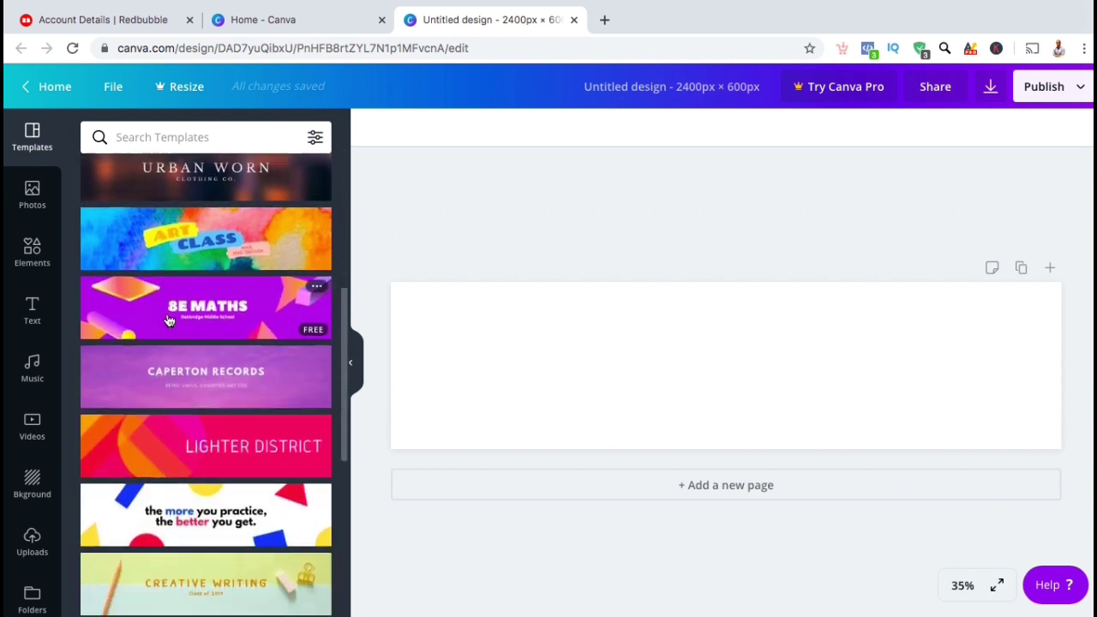
{"action": "scroll", "coordinate": [169, 321], "scroll_direction": "down", "scroll_amount": 5}
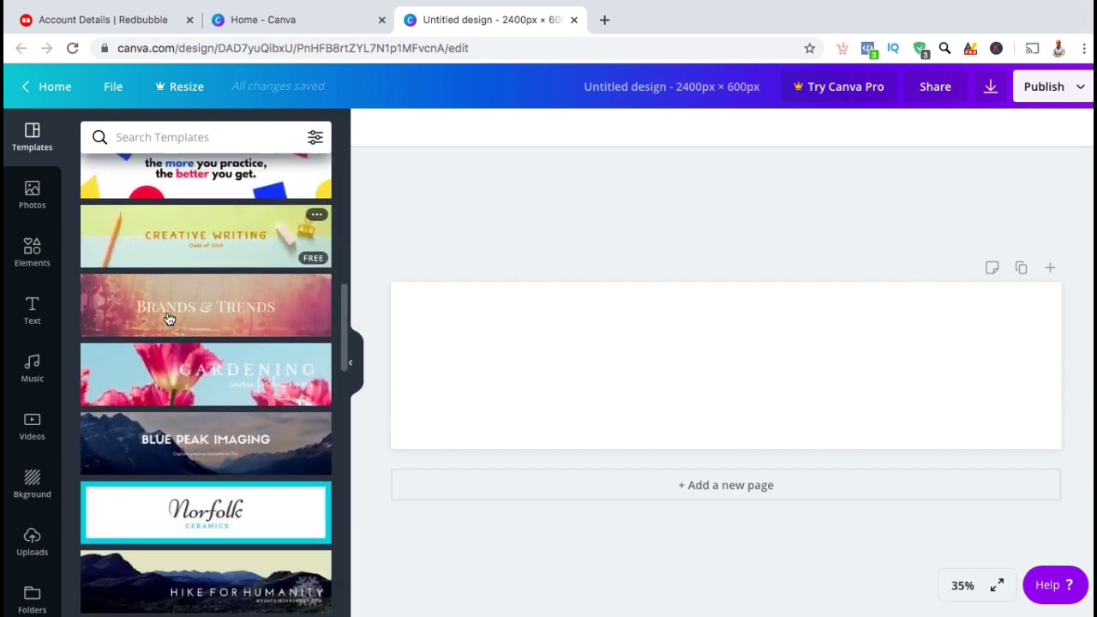
{"action": "scroll", "coordinate": [169, 320], "scroll_direction": "down", "scroll_amount": 6}
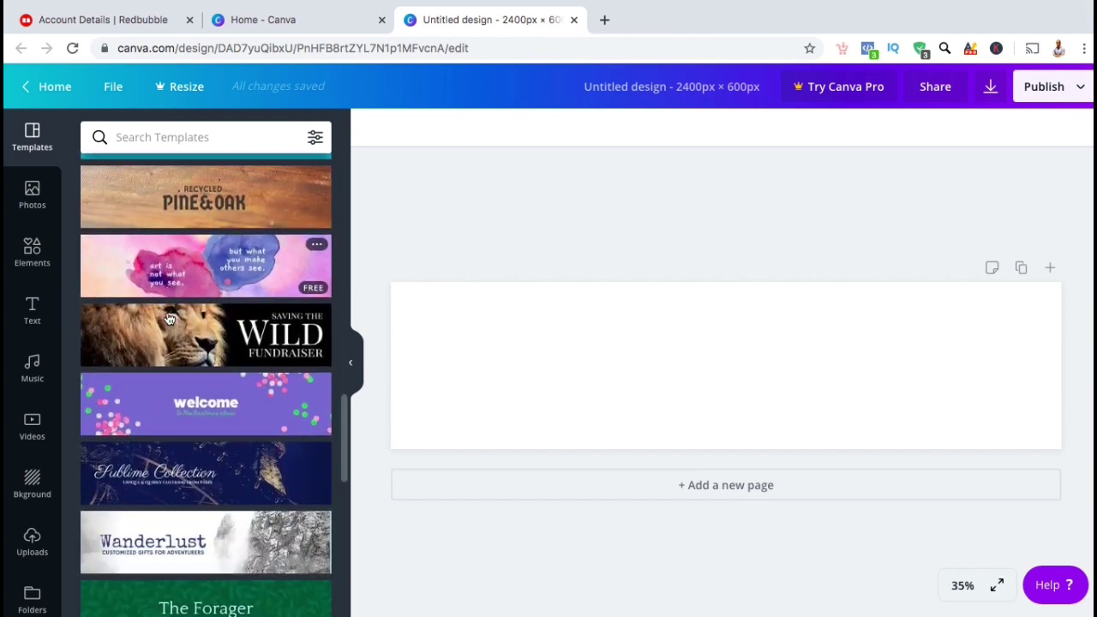
{"action": "scroll", "coordinate": [169, 318], "scroll_direction": "up", "scroll_amount": 15}
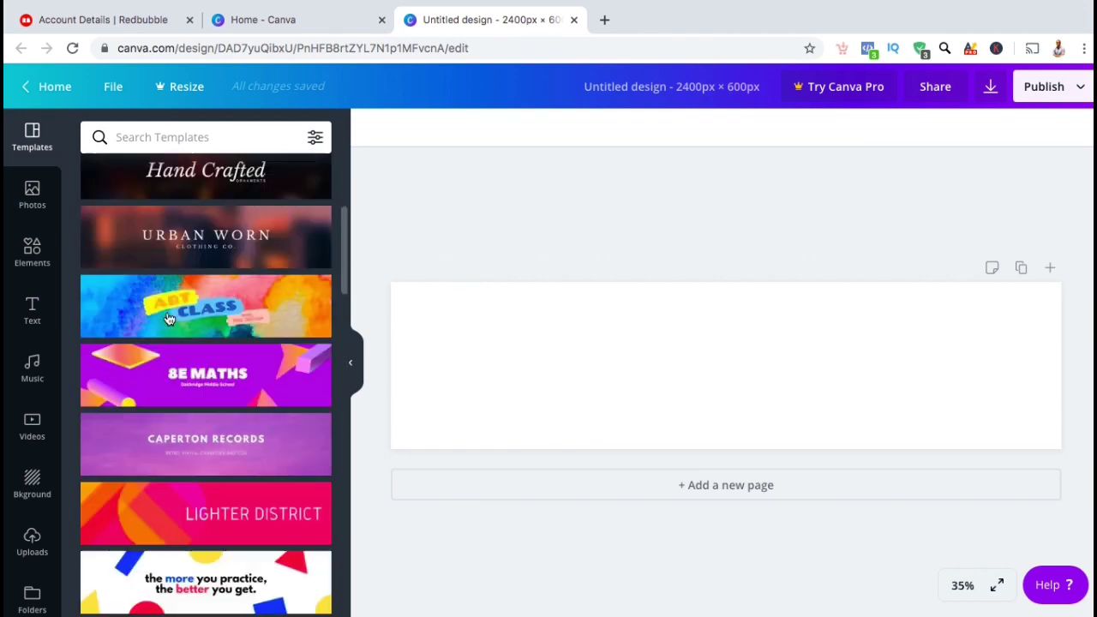
{"action": "left_click", "coordinate": [184, 411]}
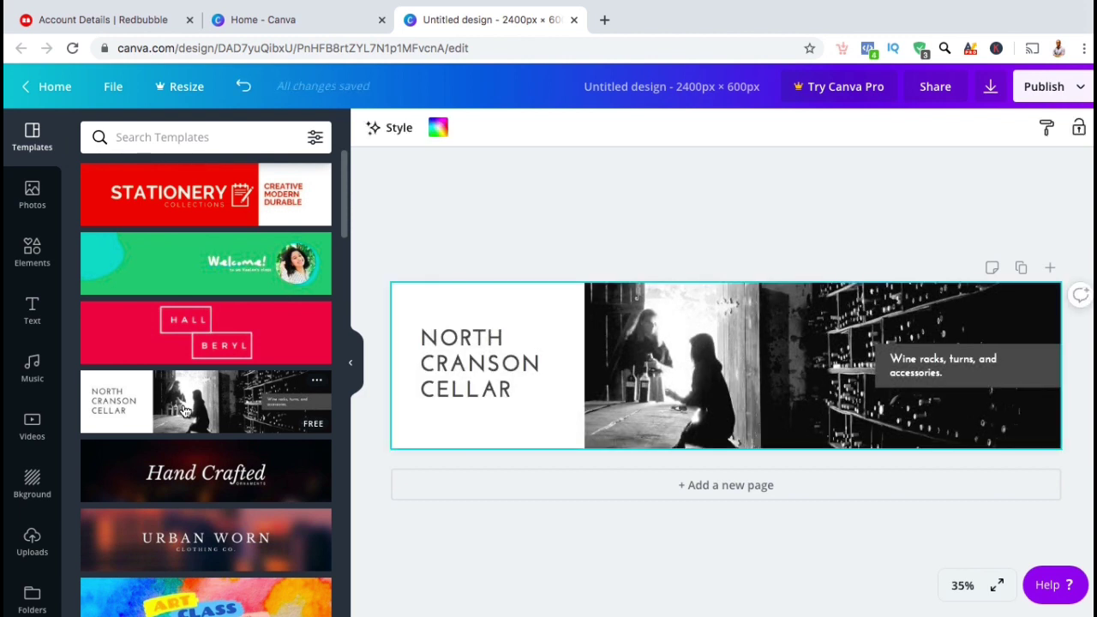
{"action": "left_click_drag", "start_coordinate": [446, 372], "coordinate": [422, 349]}
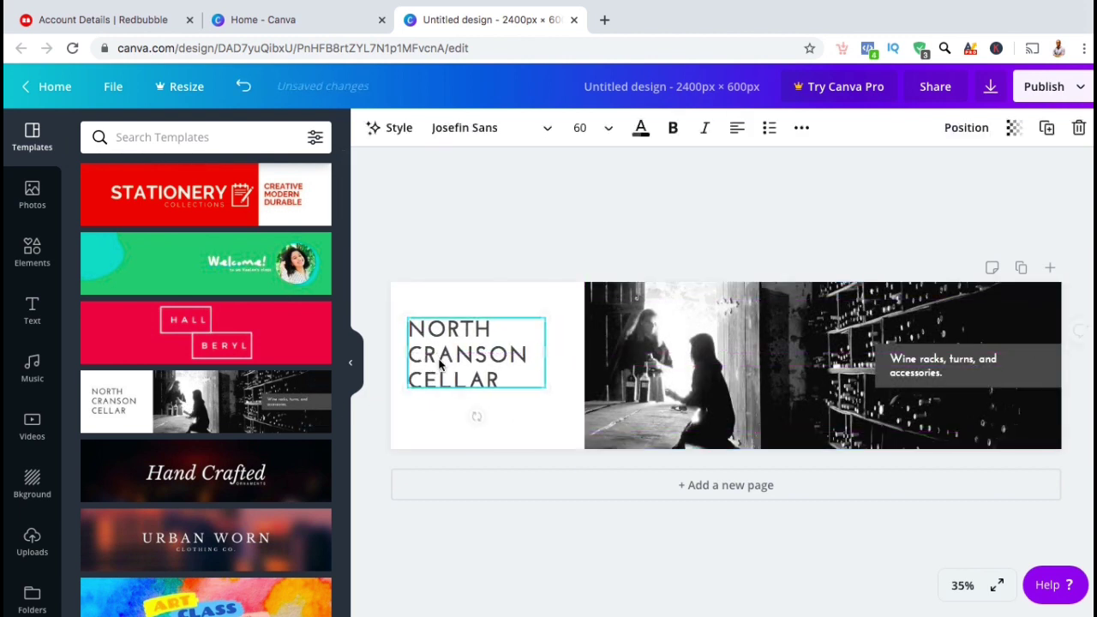
Change the caption to 'Martial Arts Clothing & Accessories' and the heading to 'DISCIPLINE, DEDICATION & STYLE.'
{"action": "double_click", "coordinate": [913, 369]}
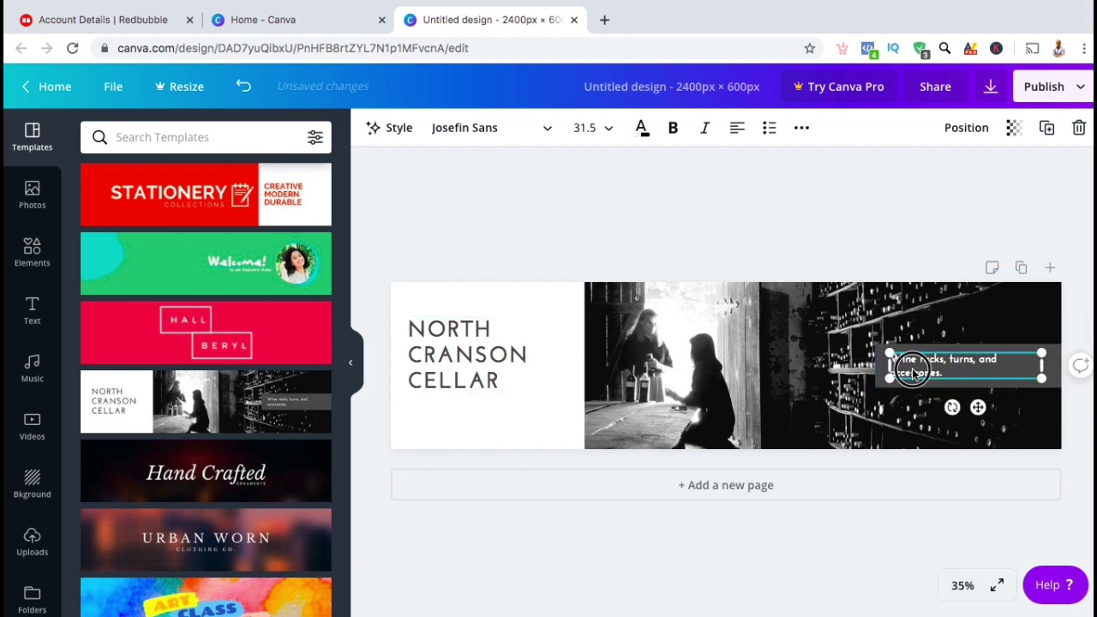
{"action": "type", "text": "Marti"}
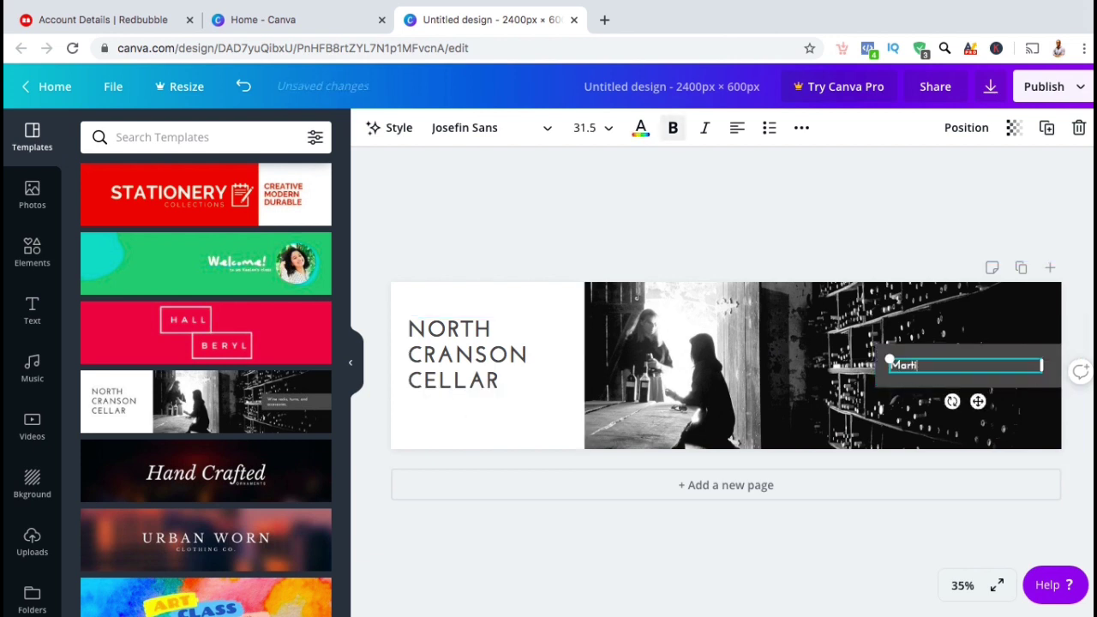
{"action": "type", "text": "al A"}
{"action": "double_click", "coordinate": [455, 354]}
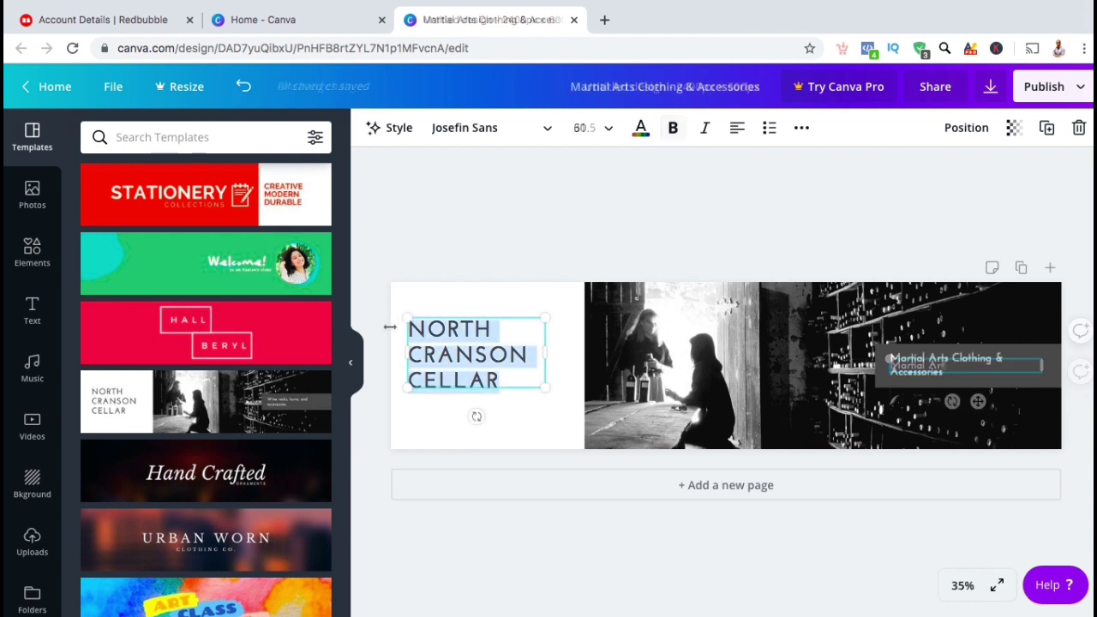
{"action": "key", "text": "BackSpace"}
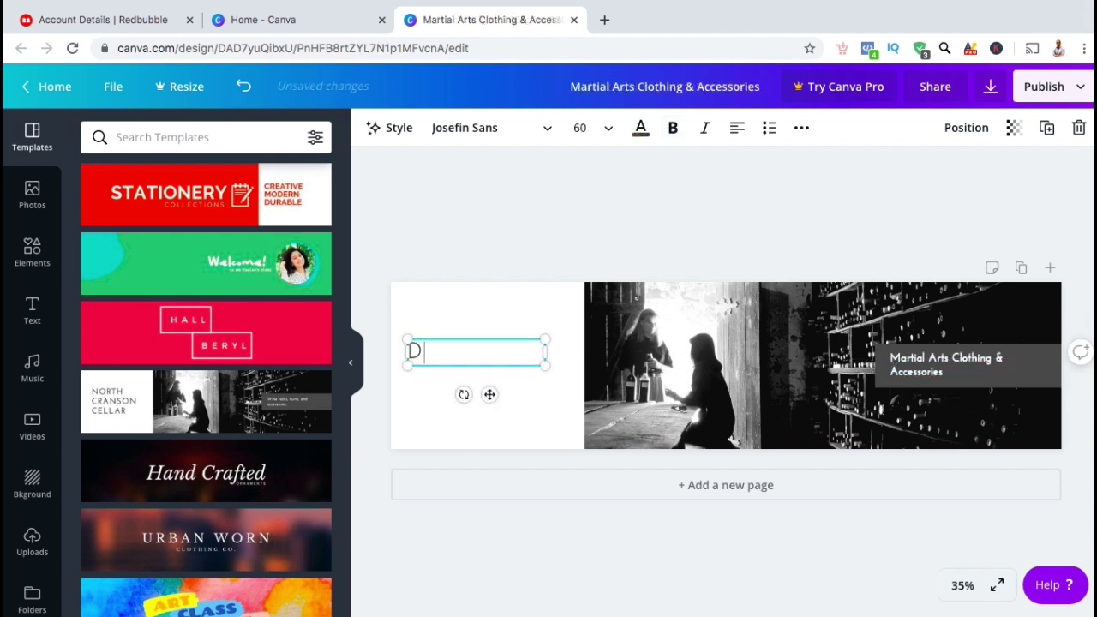
{"action": "type", "text": "DISCI"}
{"action": "type", "text": "PLINE, DEDICATION & STYLE."}
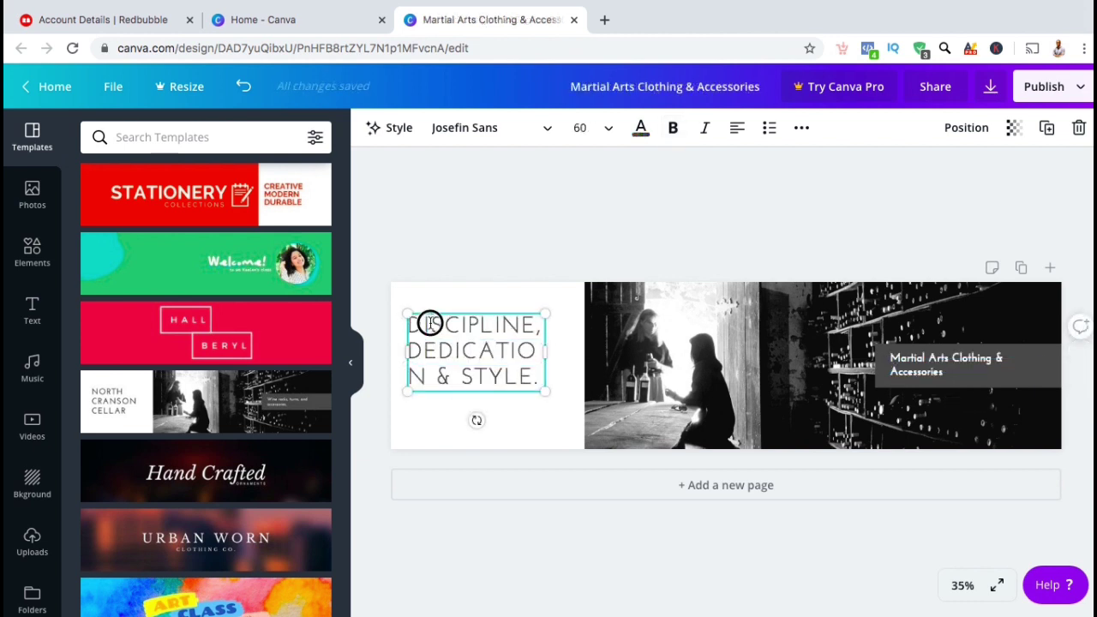
Set the tagline to font size 21 and move it to the bottom of the white panel
{"action": "left_click_drag", "start_coordinate": [411, 324], "coordinate": [540, 367]}
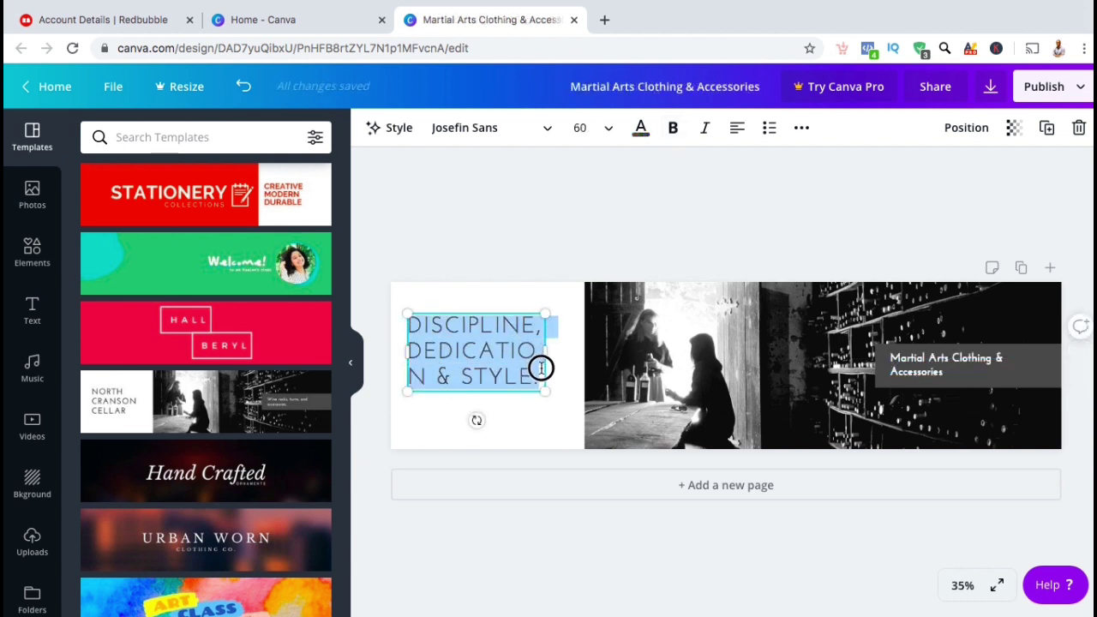
{"action": "left_click", "coordinate": [604, 127]}
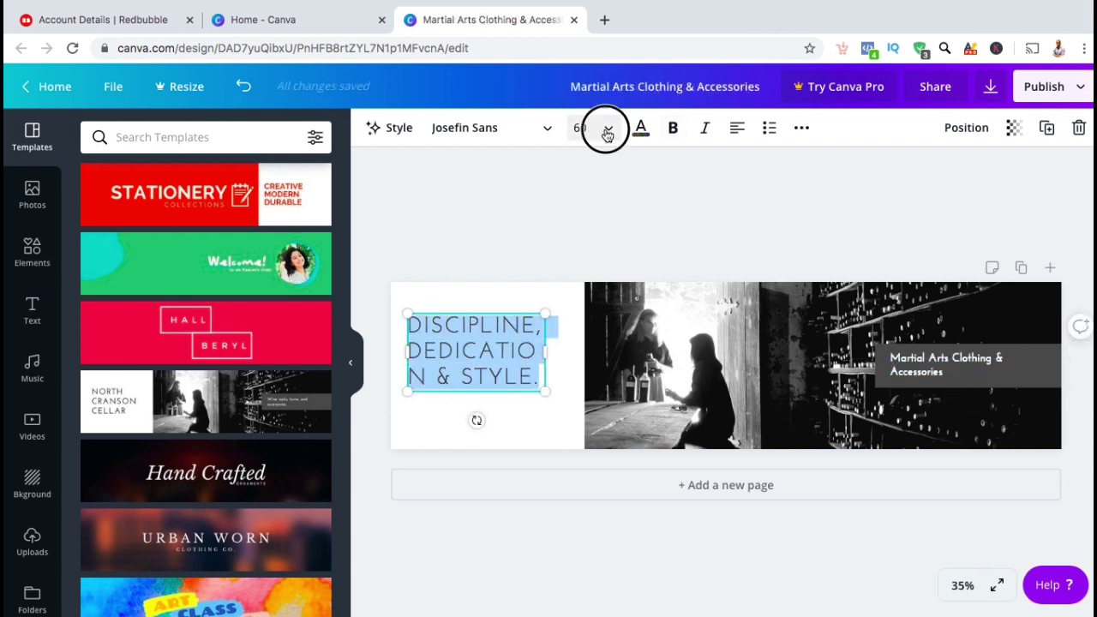
{"action": "left_click", "coordinate": [589, 333]}
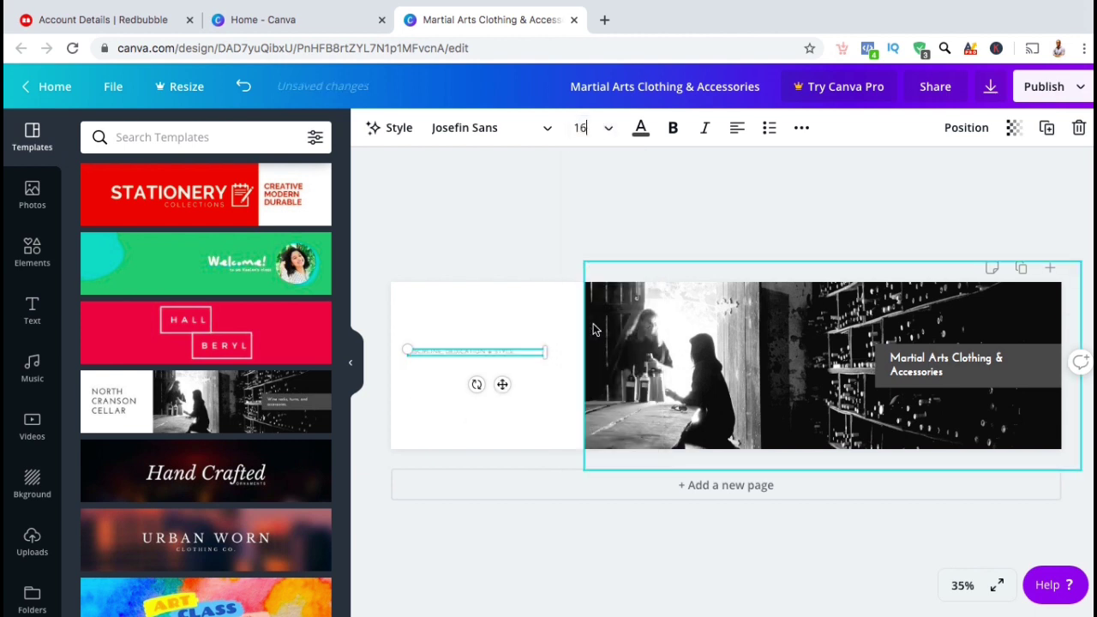
{"action": "left_click", "coordinate": [589, 132]}
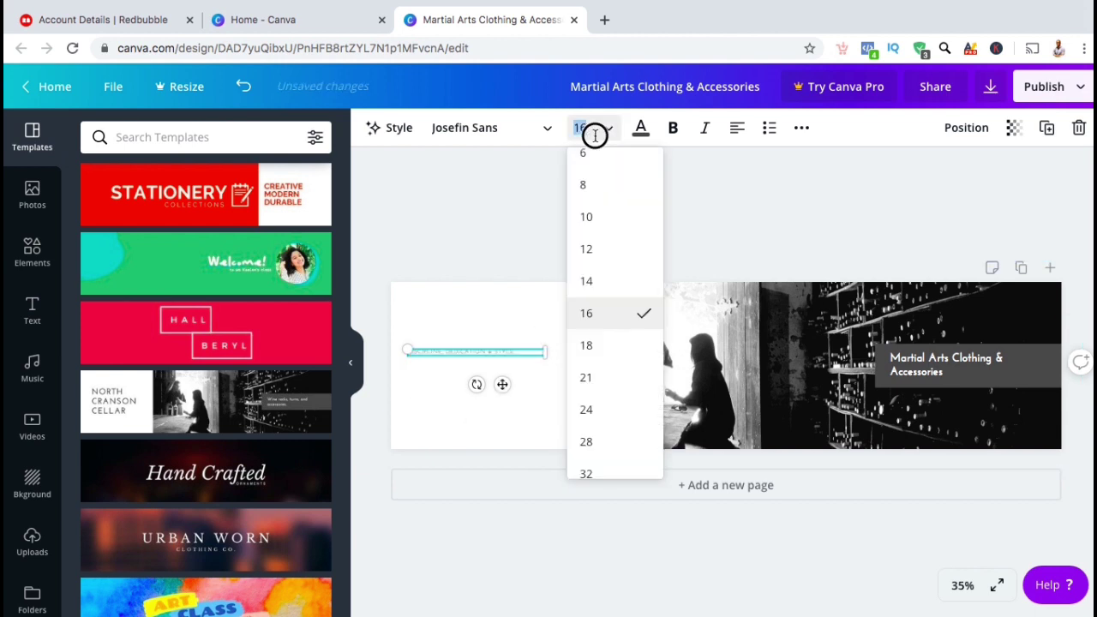
{"action": "type", "text": "21"}
{"action": "key", "text": "Return"}
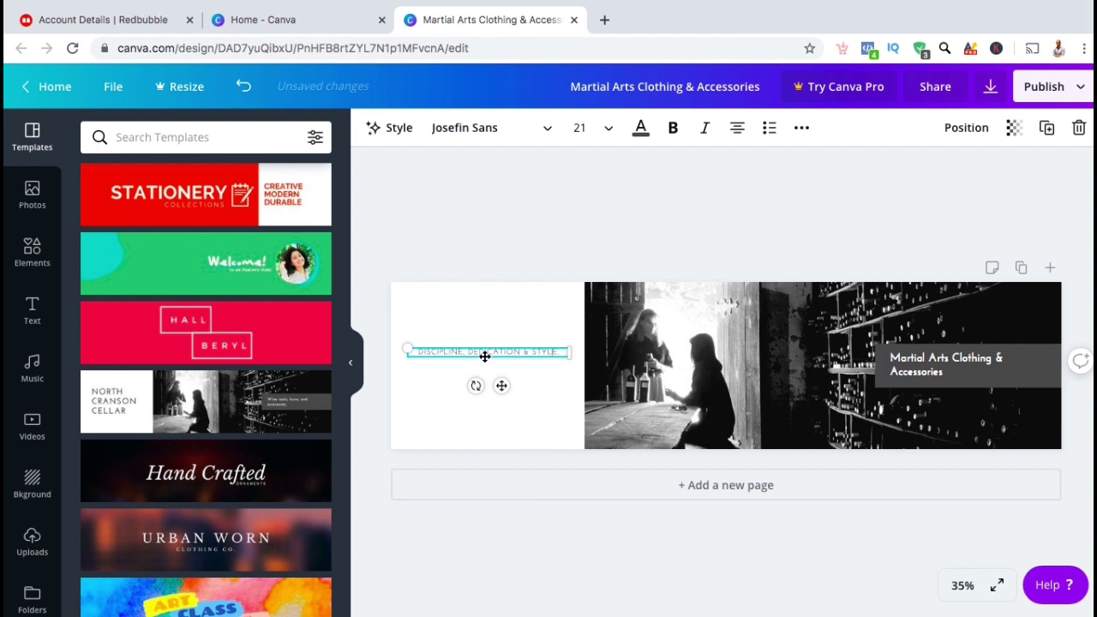
{"action": "left_click_drag", "start_coordinate": [486, 357], "coordinate": [486, 431]}
{"action": "left_click", "coordinate": [490, 415]}
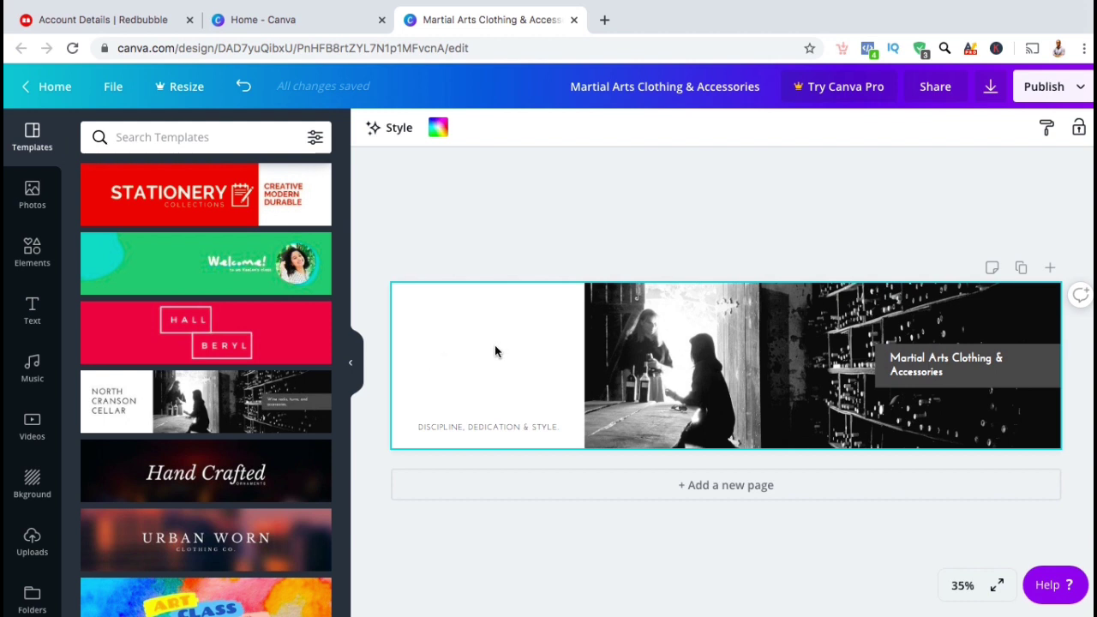
{"action": "left_click", "coordinate": [34, 550]}
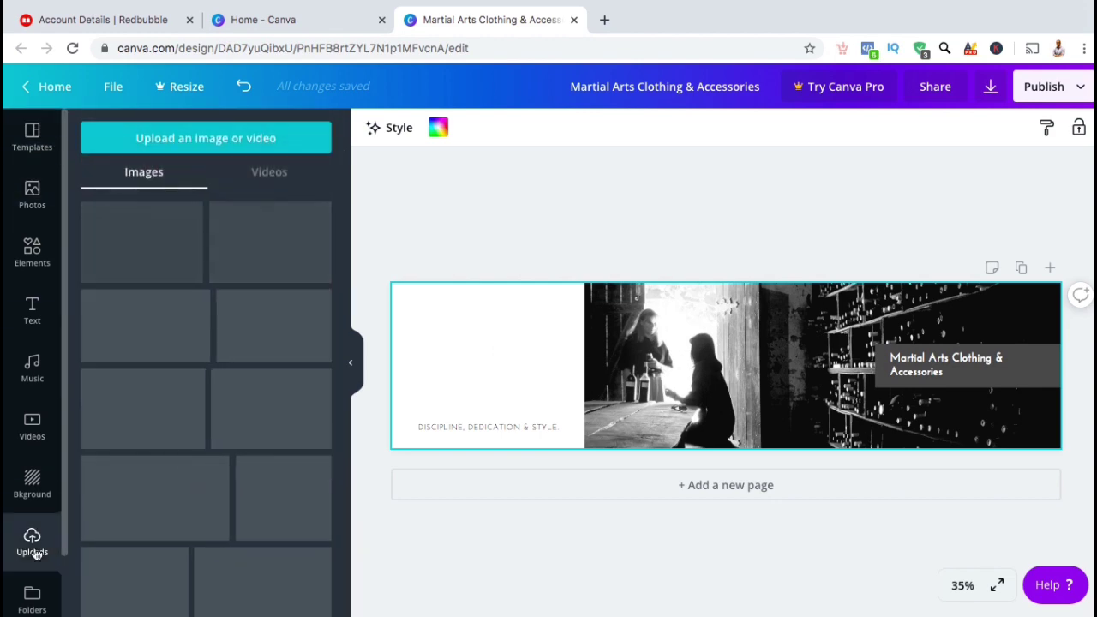
Upload MAL LOGO.png and place the logo on the white panel above the tagline
{"action": "left_click", "coordinate": [168, 141]}
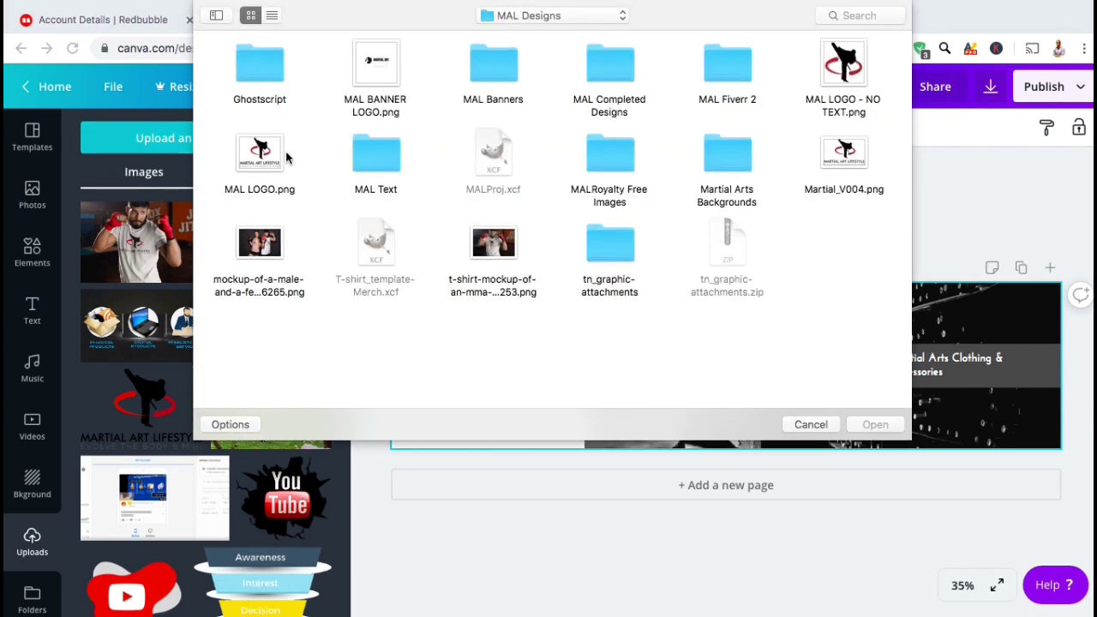
{"action": "double_click", "coordinate": [275, 157]}
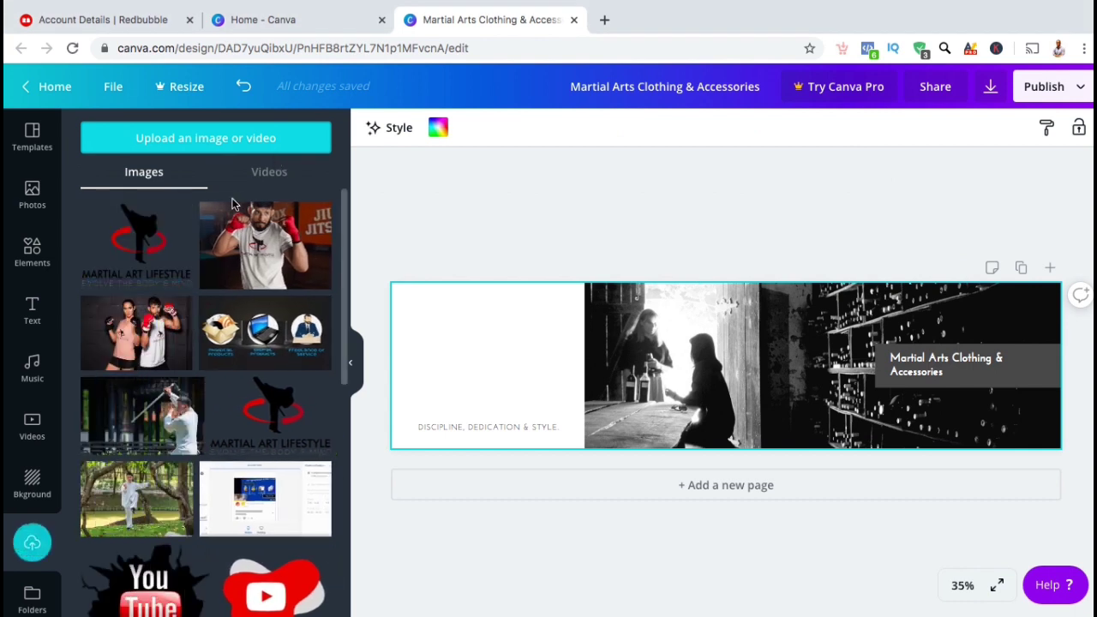
{"action": "left_click", "coordinate": [146, 246]}
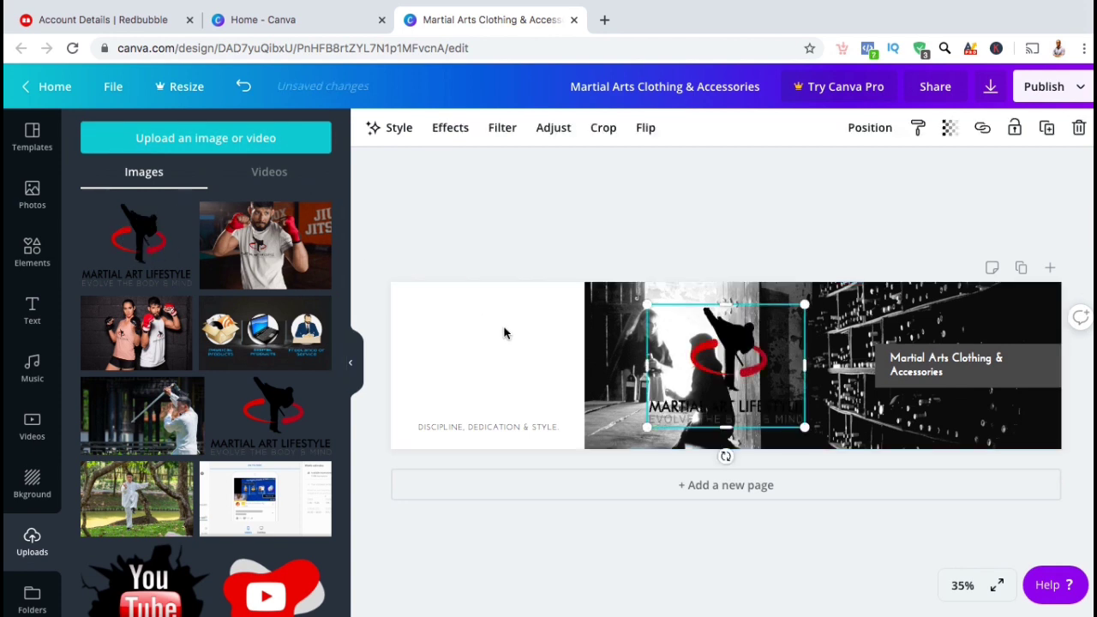
{"action": "left_click_drag", "start_coordinate": [742, 352], "coordinate": [501, 345]}
{"action": "left_click", "coordinate": [520, 252]}
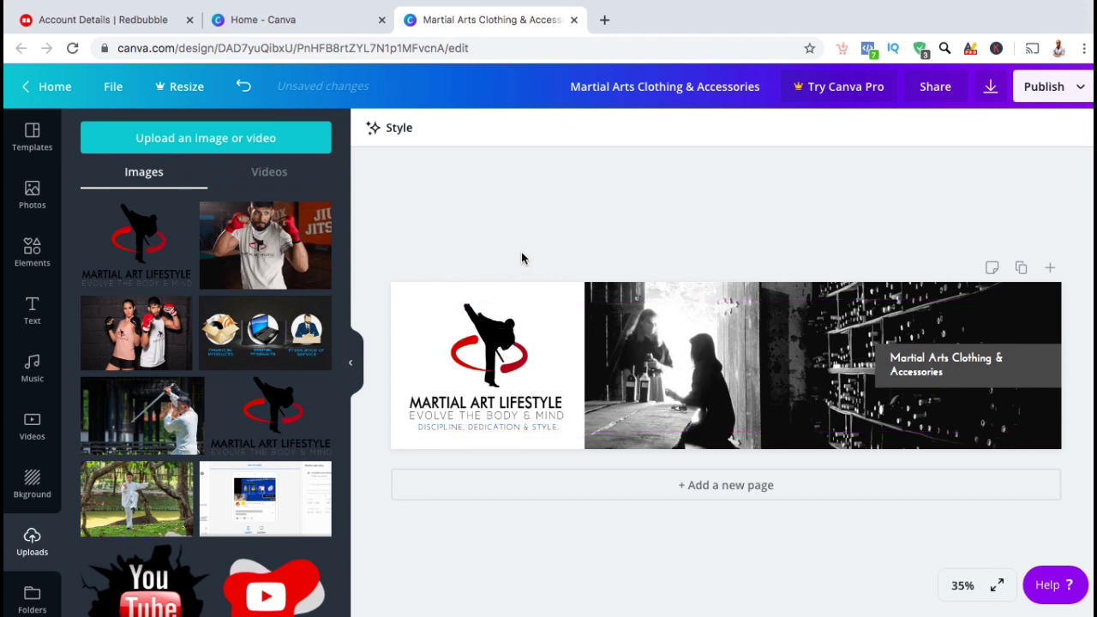
{"action": "left_click", "coordinate": [662, 332]}
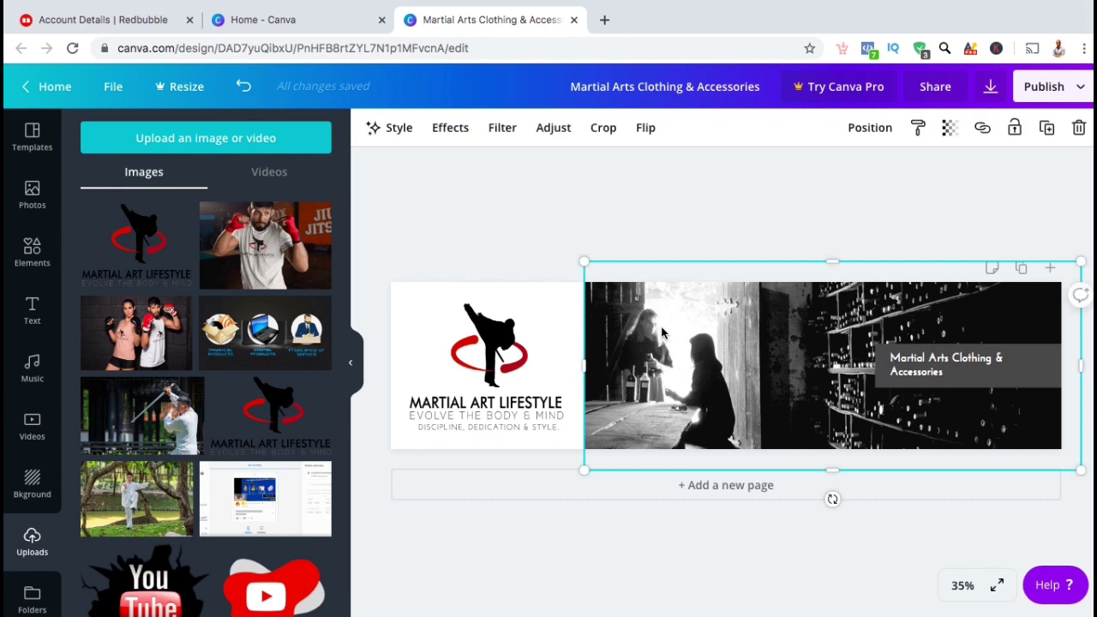
Swap the wine-cellar photo for the uploaded boxer photo
{"action": "left_click", "coordinate": [278, 246]}
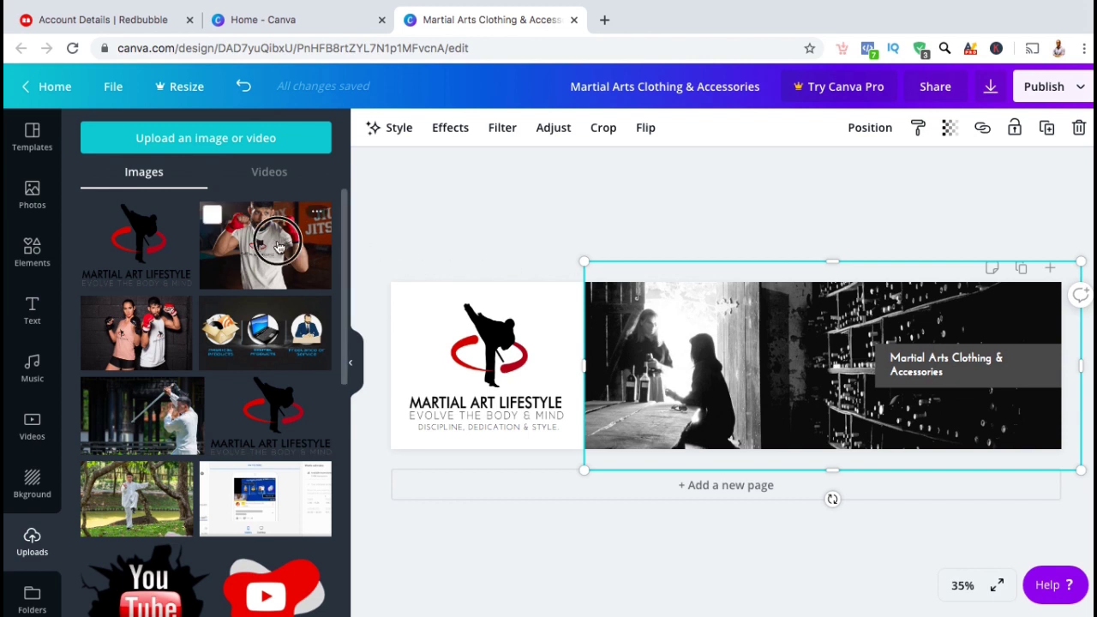
{"action": "left_click_drag", "start_coordinate": [278, 247], "coordinate": [658, 313]}
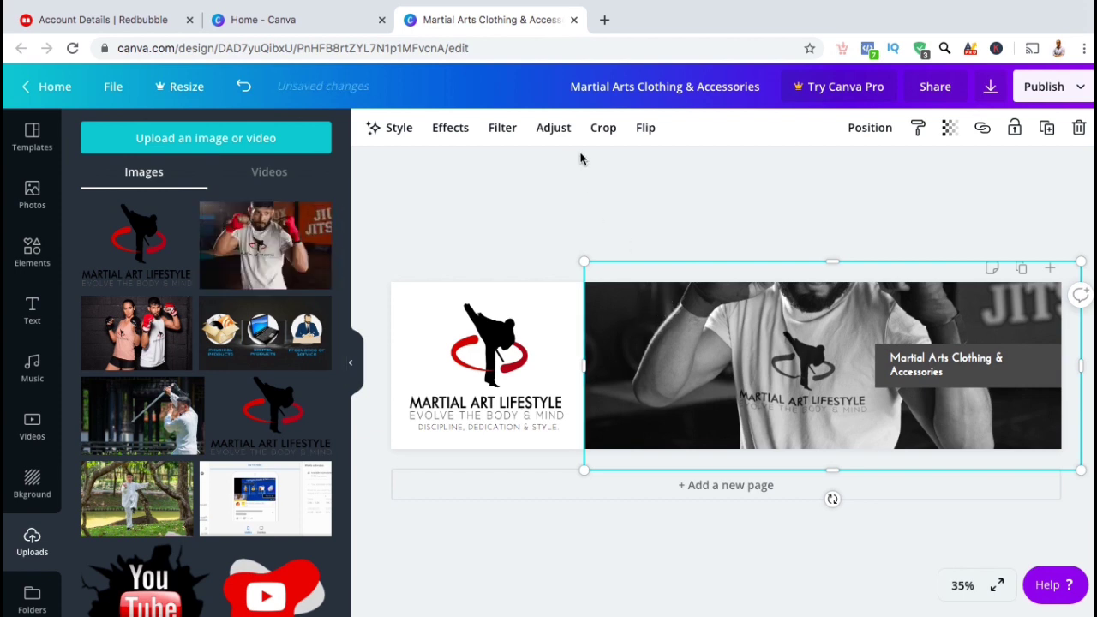
Reframe the boxer photo in its crop and raise its saturation from -100 to 0
{"action": "left_click", "coordinate": [596, 128]}
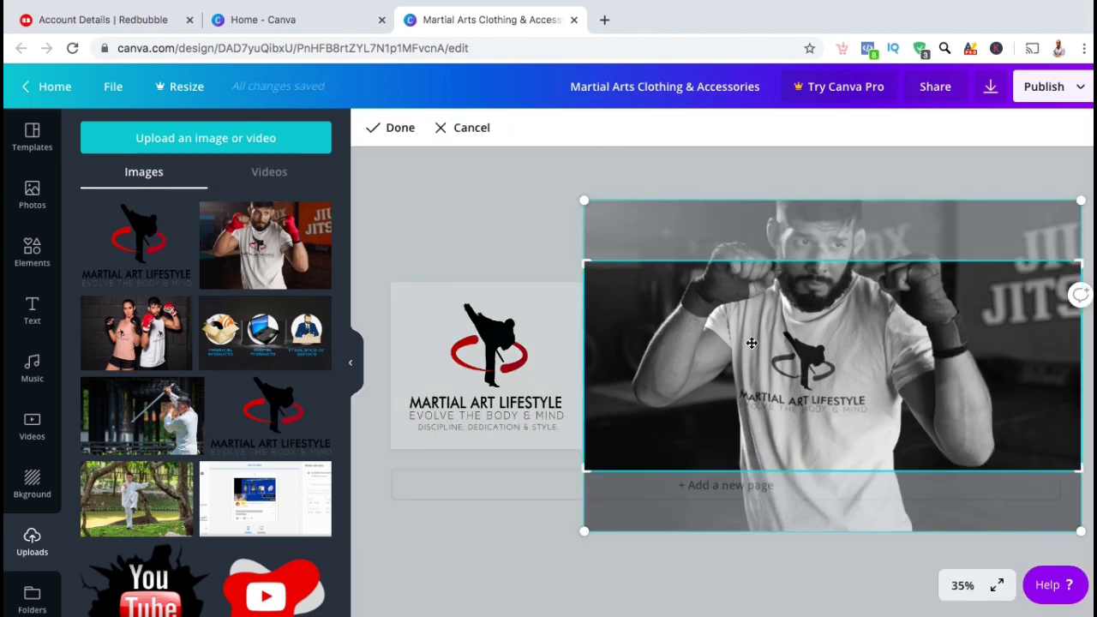
{"action": "left_click_drag", "start_coordinate": [752, 343], "coordinate": [752, 426]}
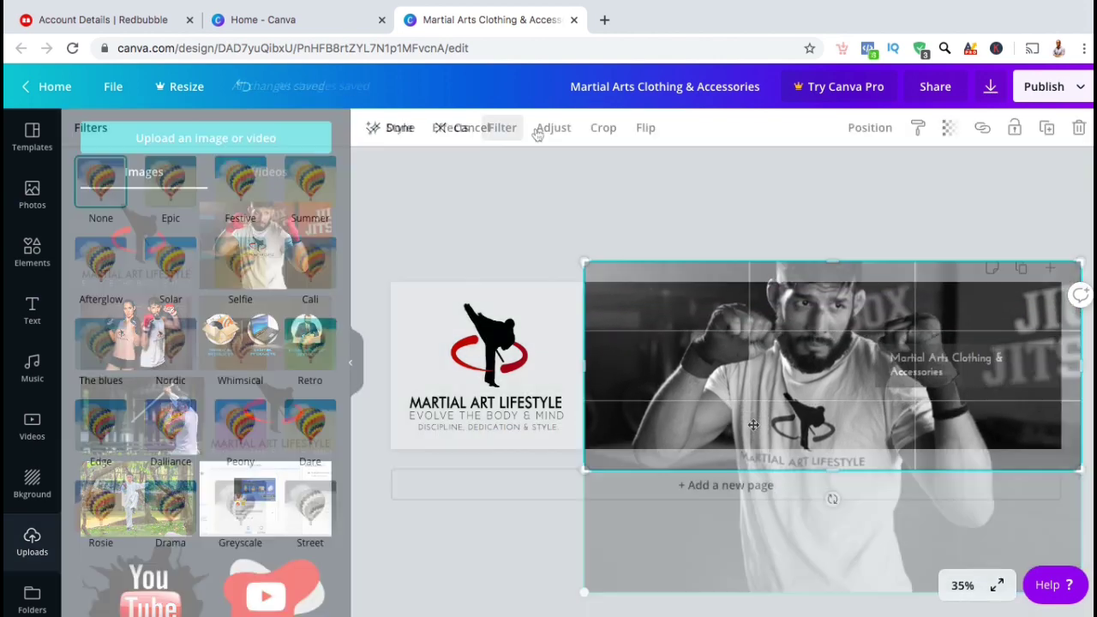
{"action": "left_click", "coordinate": [539, 128]}
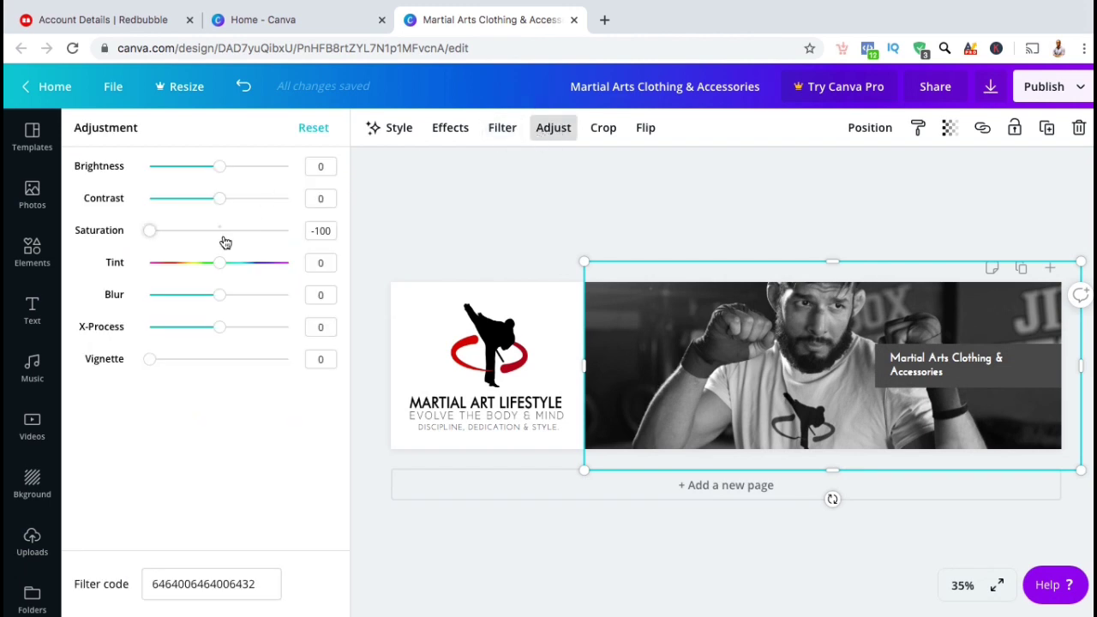
{"action": "left_click_drag", "start_coordinate": [152, 233], "coordinate": [217, 236]}
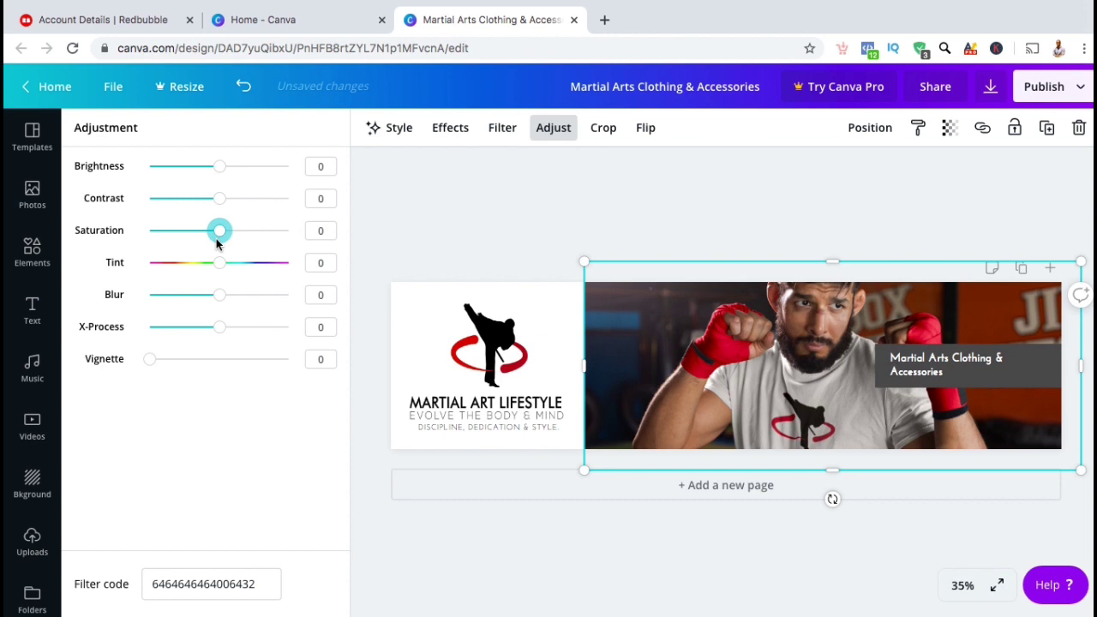
{"action": "left_click", "coordinate": [469, 237]}
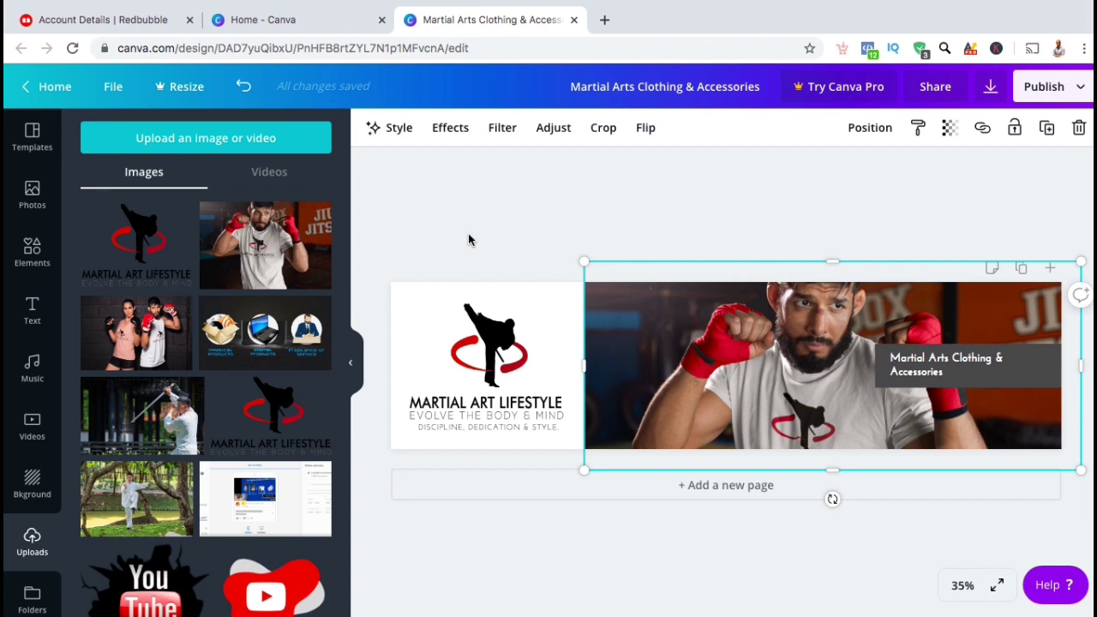
Export the Canva logo-and-photo banner as a 2400 × 600 PNG download
{"action": "left_click", "coordinate": [469, 239]}
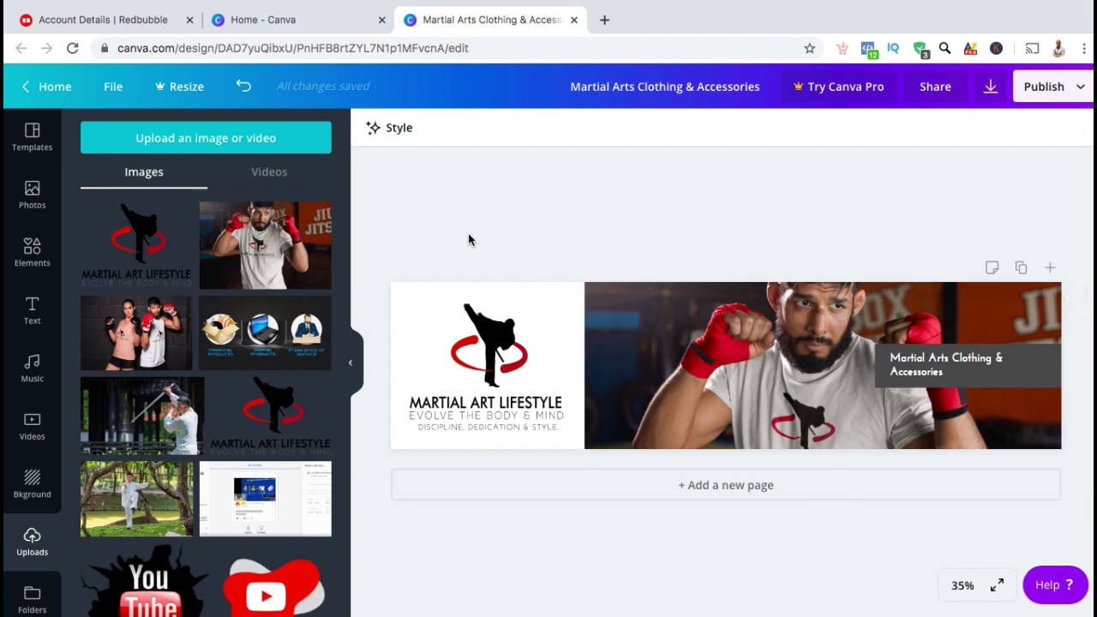
{"action": "left_click", "coordinate": [1091, 91]}
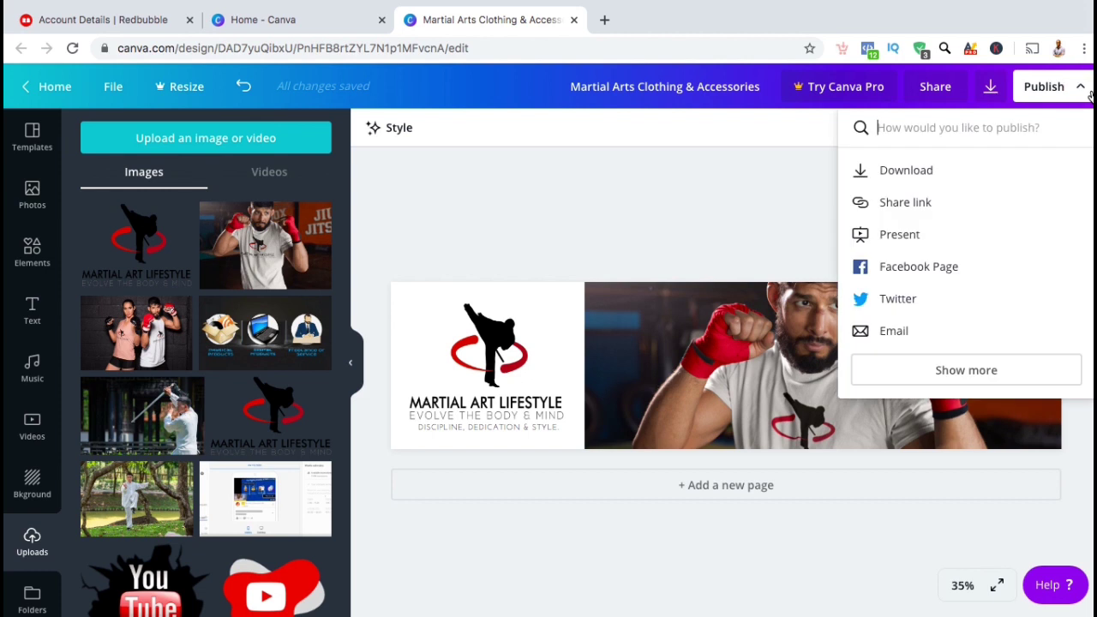
{"action": "left_click", "coordinate": [996, 181]}
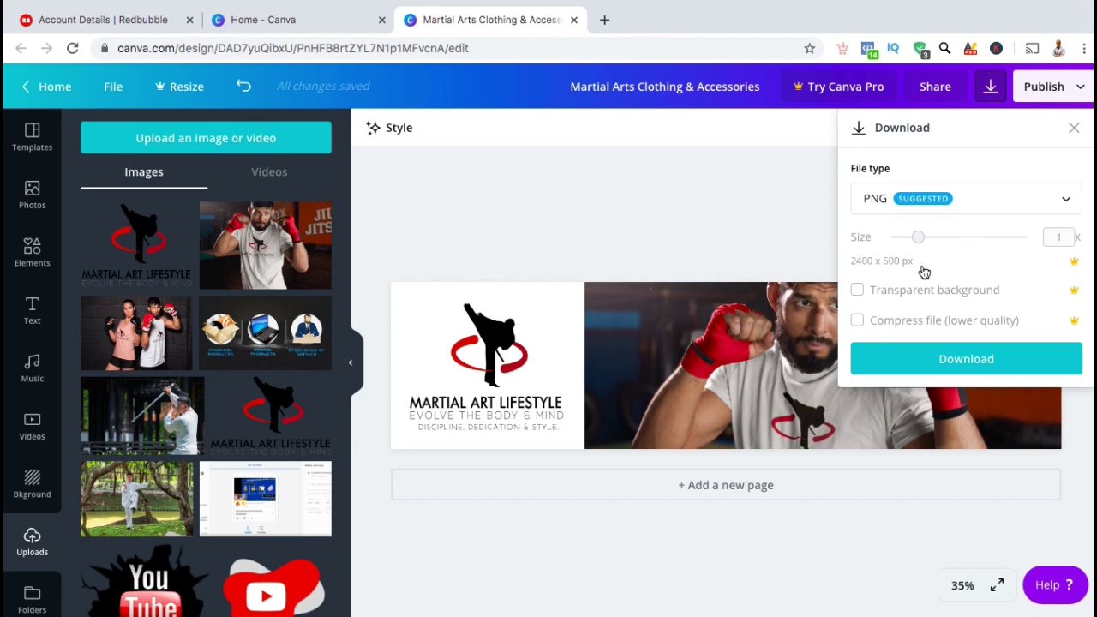
{"action": "left_click", "coordinate": [930, 358]}
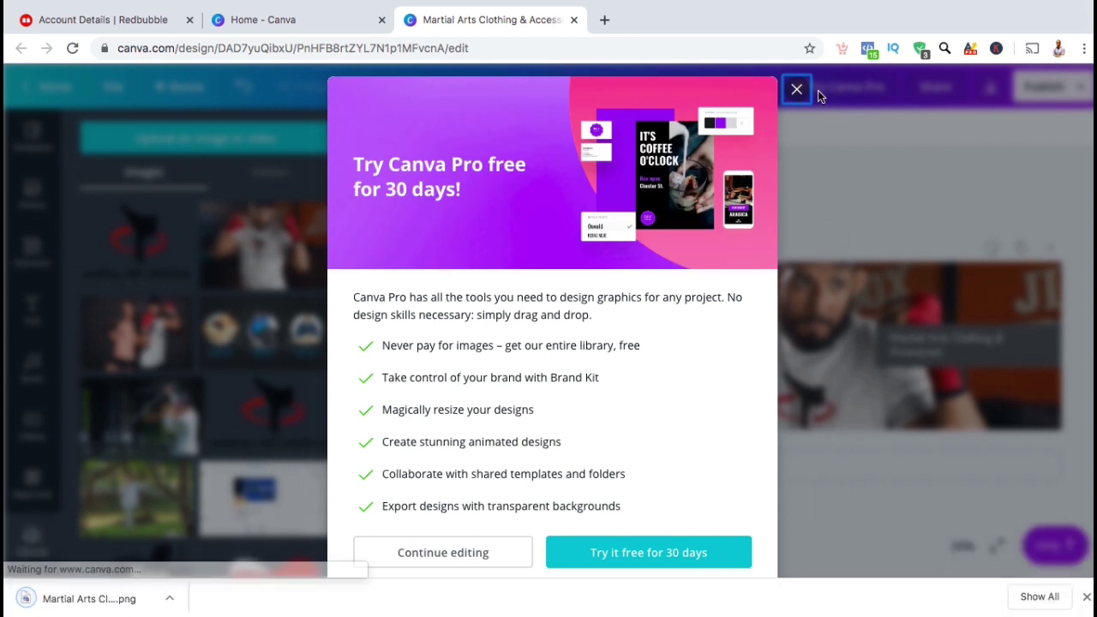
Upload Redbubble Banner.png from the MAL Banners folder as the Redbubble cover image
{"action": "left_click", "coordinate": [144, 31]}
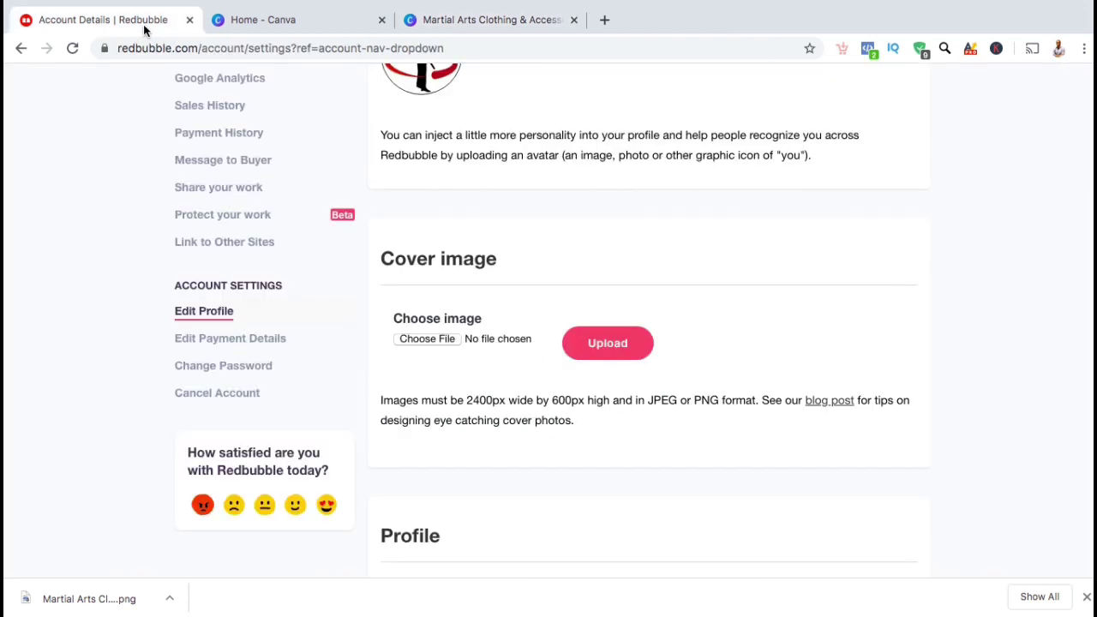
{"action": "left_click", "coordinate": [440, 341]}
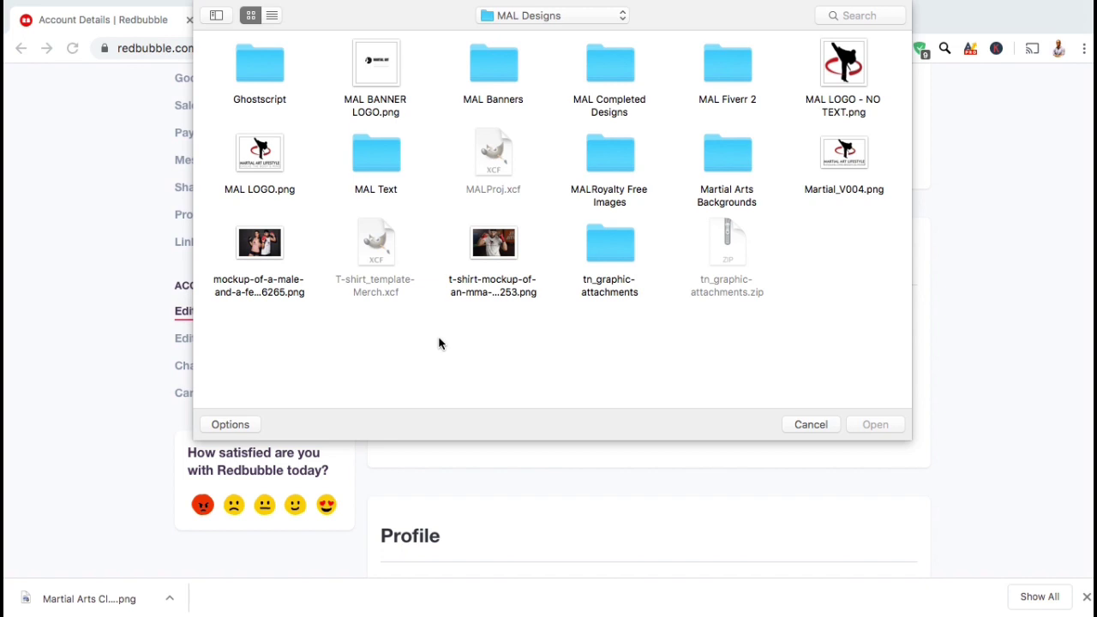
{"action": "double_click", "coordinate": [493, 67]}
{"action": "left_click", "coordinate": [562, 104]}
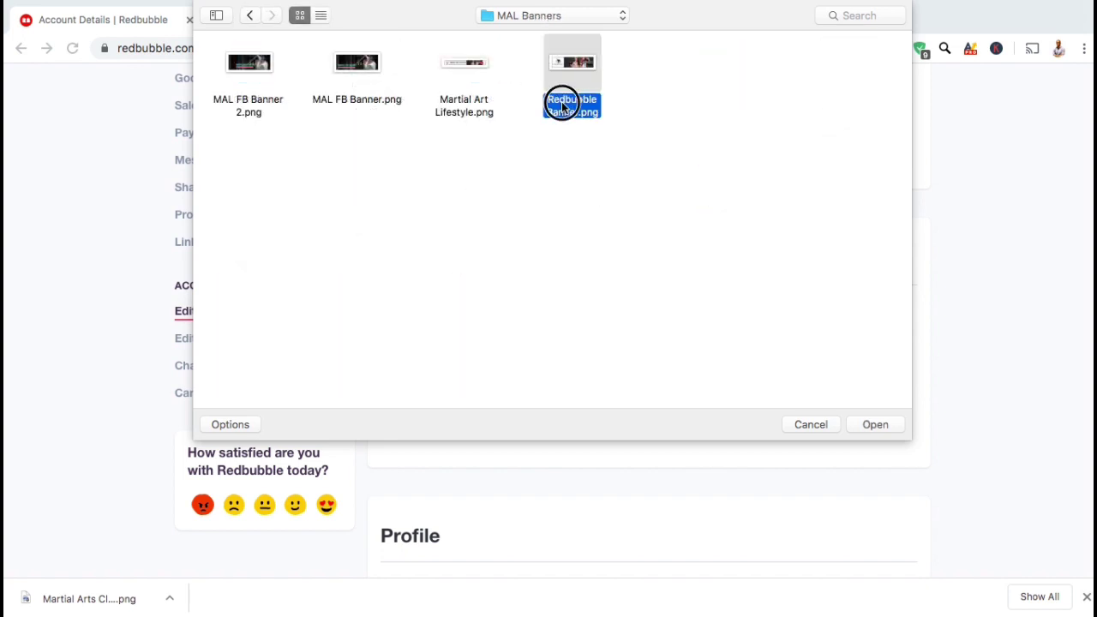
{"action": "double_click", "coordinate": [562, 104]}
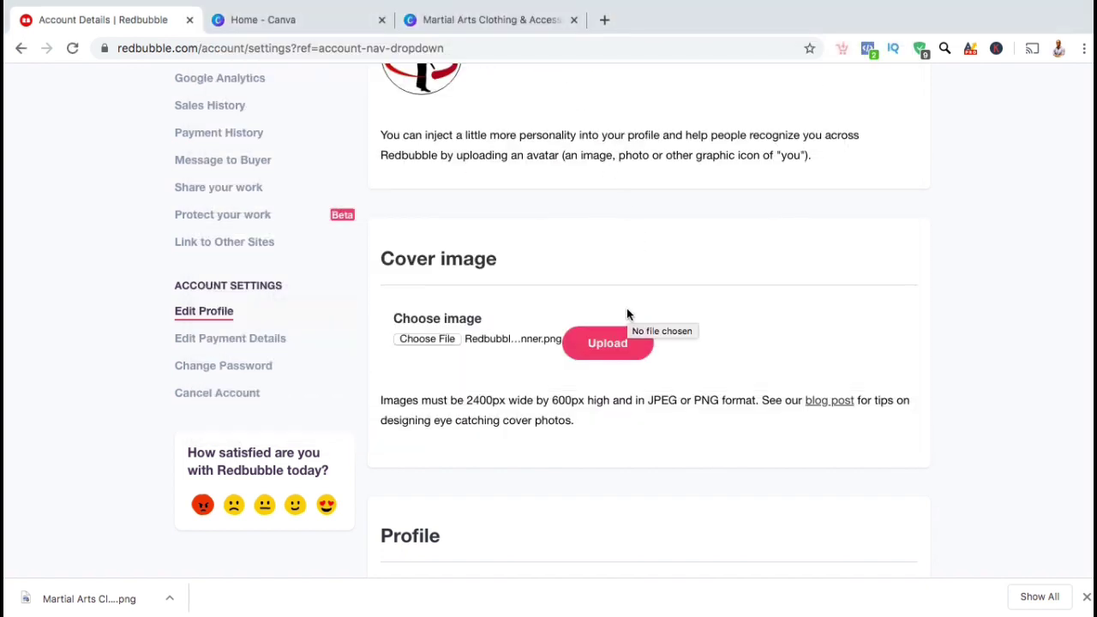
{"action": "left_click", "coordinate": [624, 344]}
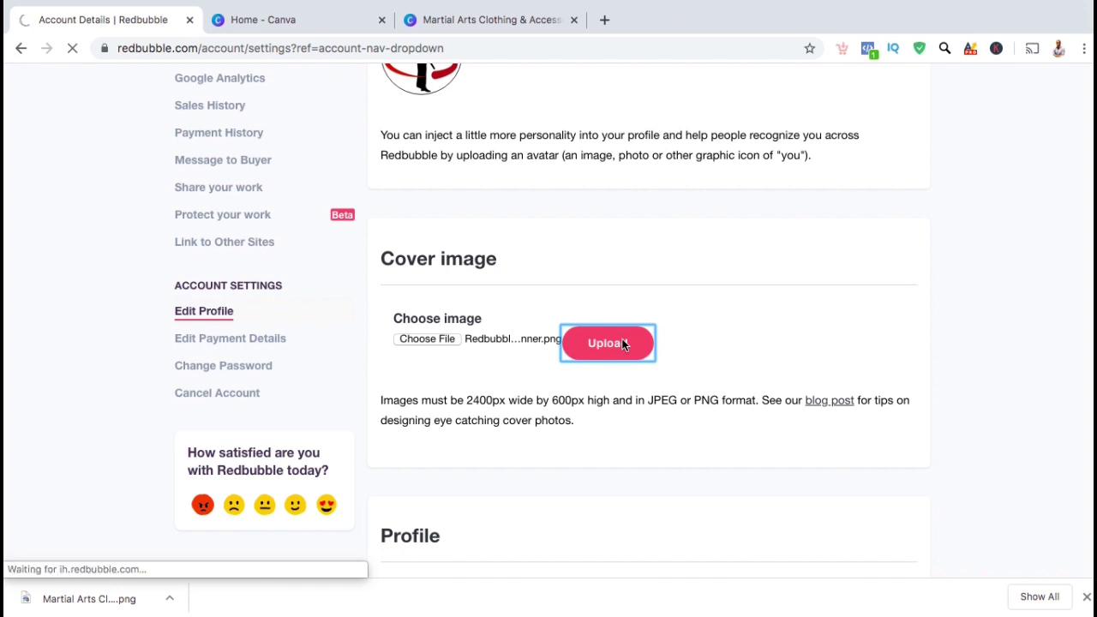
{"action": "left_click", "coordinate": [1086, 597]}
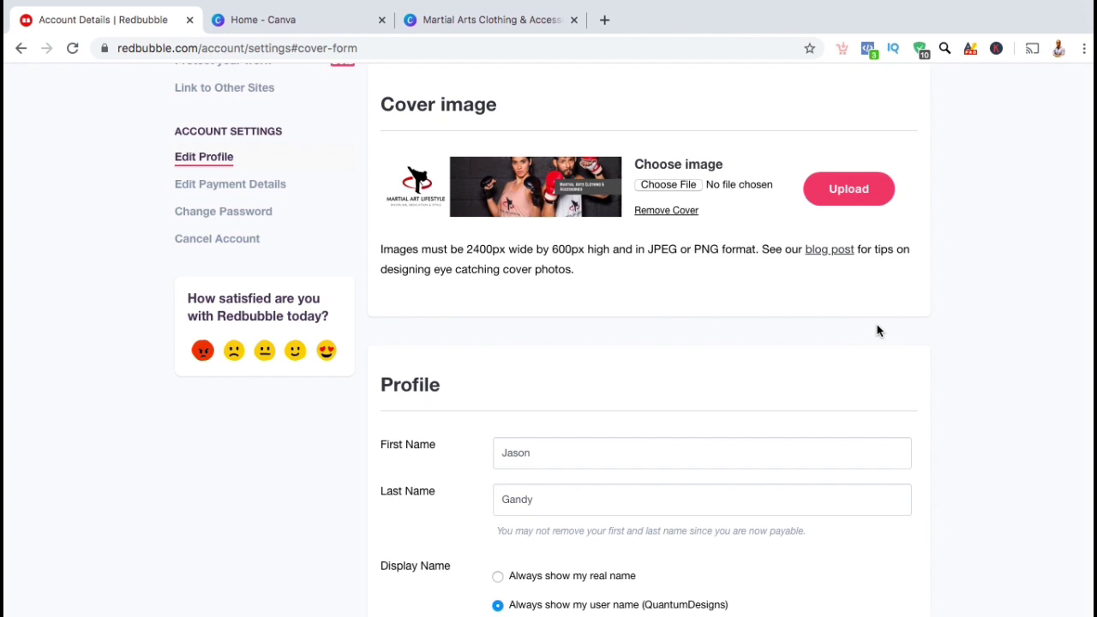
Fill the Bio with Martial Art Lifestyle's pitch of clothing and accessories for martial artists and fans
{"action": "scroll", "coordinate": [877, 330], "scroll_direction": "down", "scroll_amount": 3}
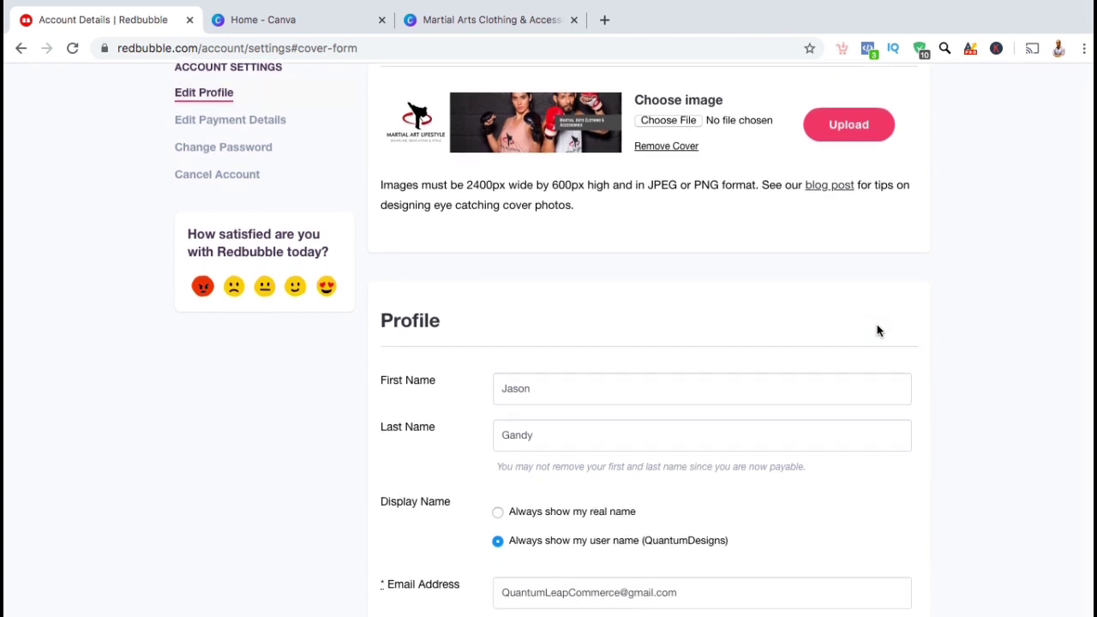
{"action": "scroll", "coordinate": [877, 331], "scroll_direction": "down", "scroll_amount": 1}
{"action": "scroll", "coordinate": [877, 325], "scroll_direction": "down", "scroll_amount": 2}
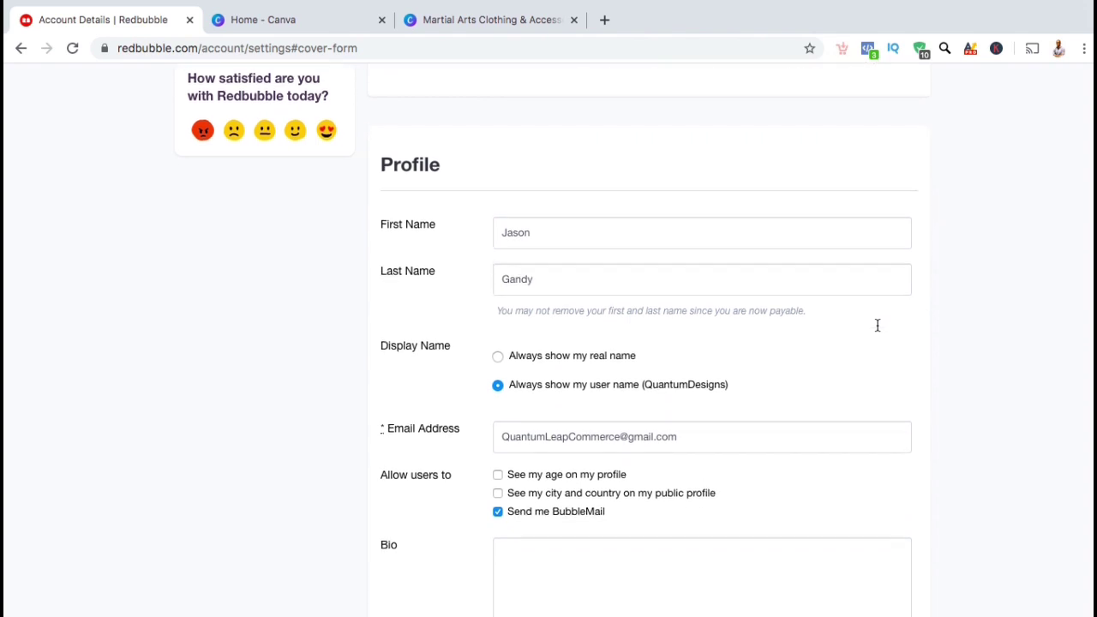
{"action": "scroll", "coordinate": [877, 331], "scroll_direction": "down", "scroll_amount": 1}
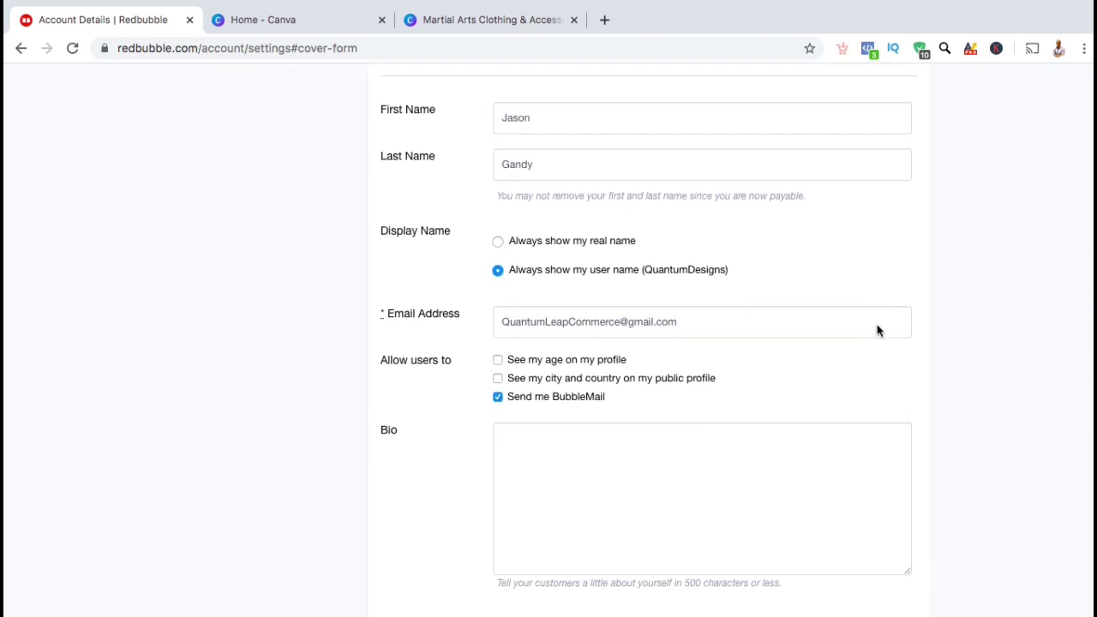
{"action": "left_click", "coordinate": [789, 448]}
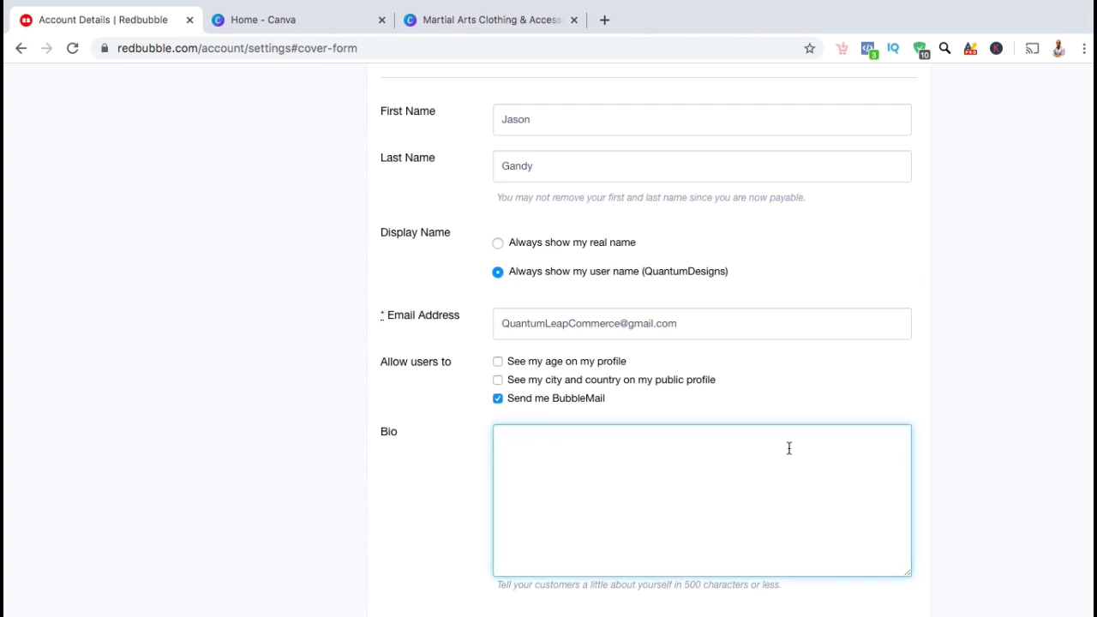
{"action": "type", "text": "Martial"}
{"action": "key", "text": "Tab"}
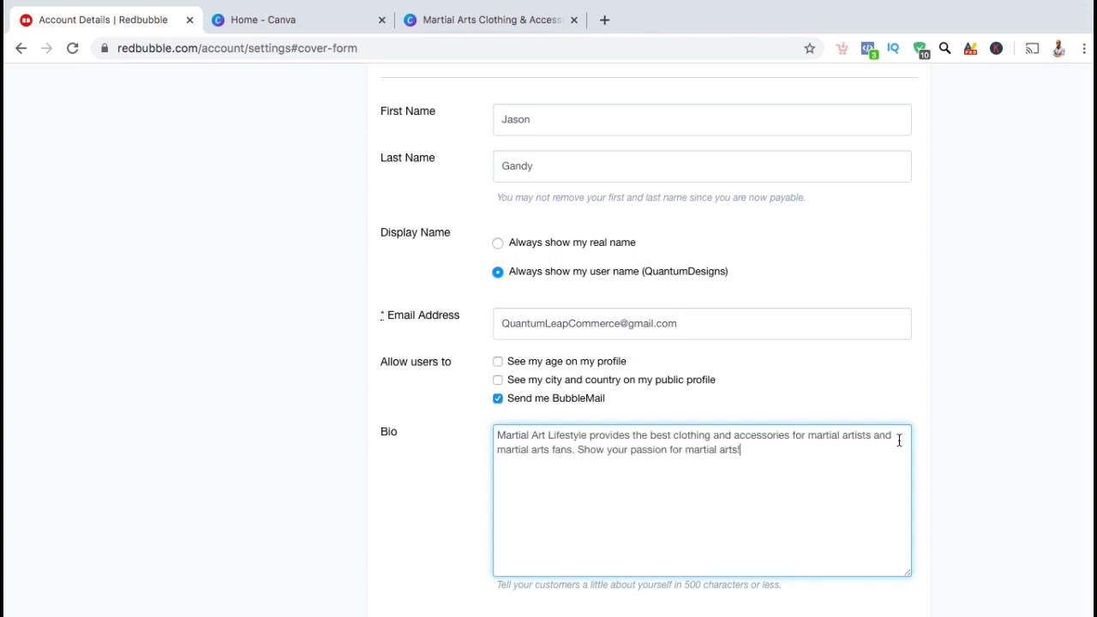
{"action": "scroll", "coordinate": [969, 418], "scroll_direction": "down", "scroll_amount": 10}
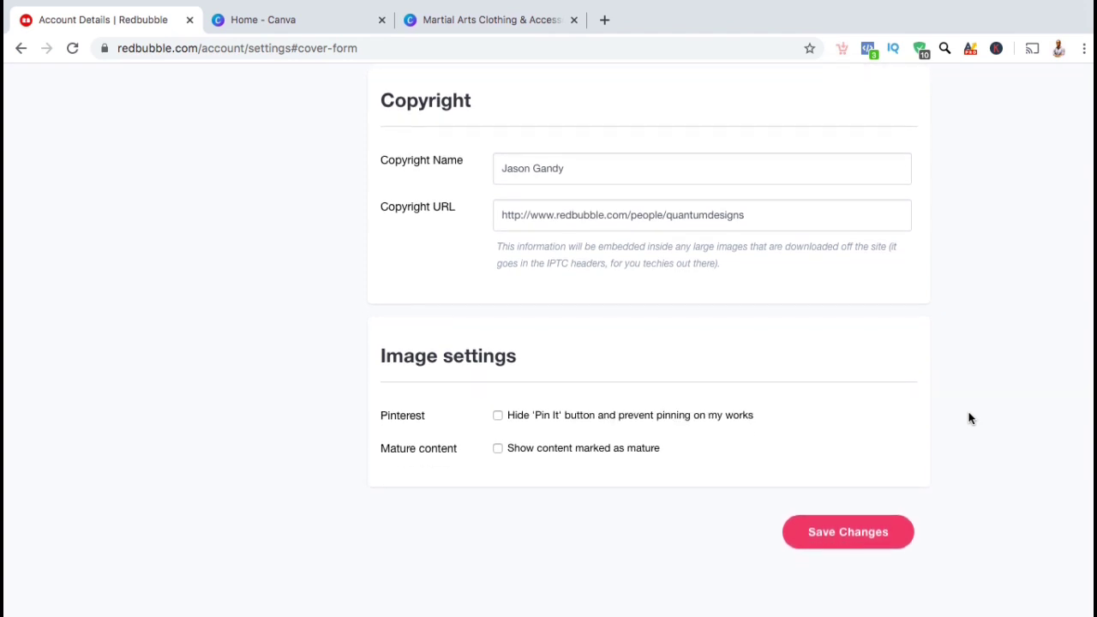
Save the profile changes, then open Your Shop and its artist profile section
{"action": "left_click", "coordinate": [868, 552]}
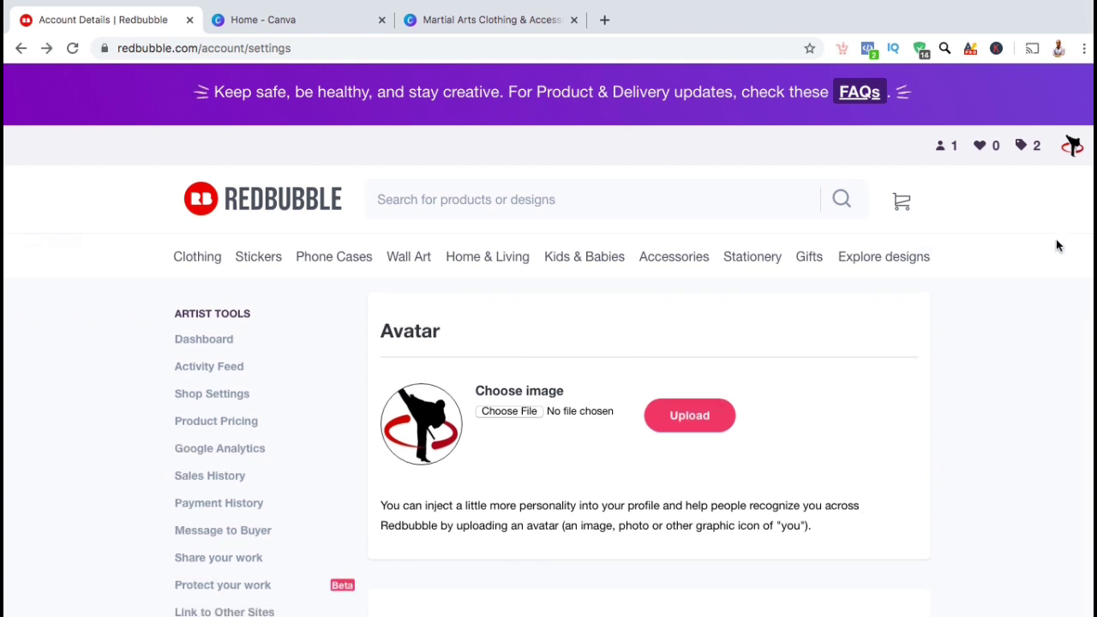
{"action": "mouse_move", "coordinate": [1079, 157]}
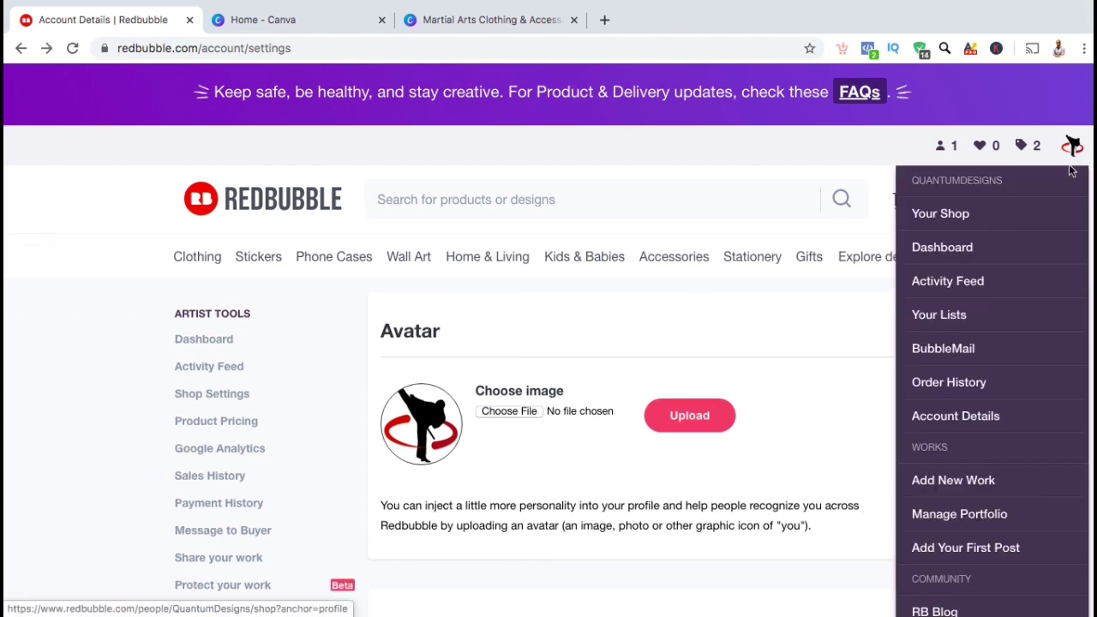
{"action": "left_click", "coordinate": [1034, 224]}
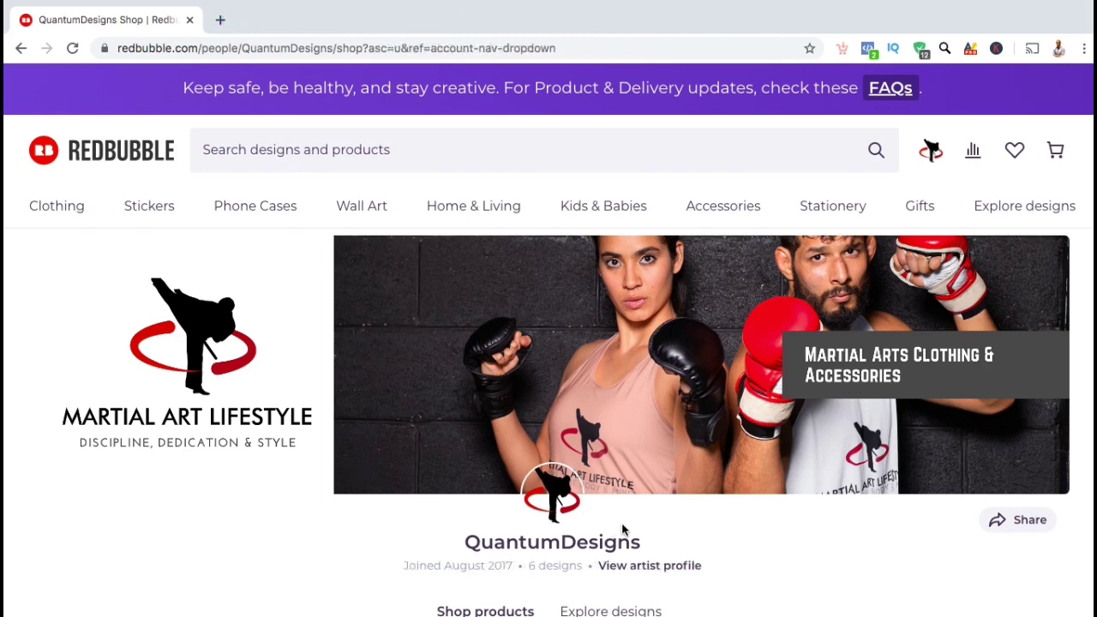
{"action": "left_click", "coordinate": [664, 570]}
Scroll the shop page to review the six martial-arts products below the banner and bio
{"action": "scroll", "coordinate": [658, 452], "scroll_direction": "down", "scroll_amount": 6}
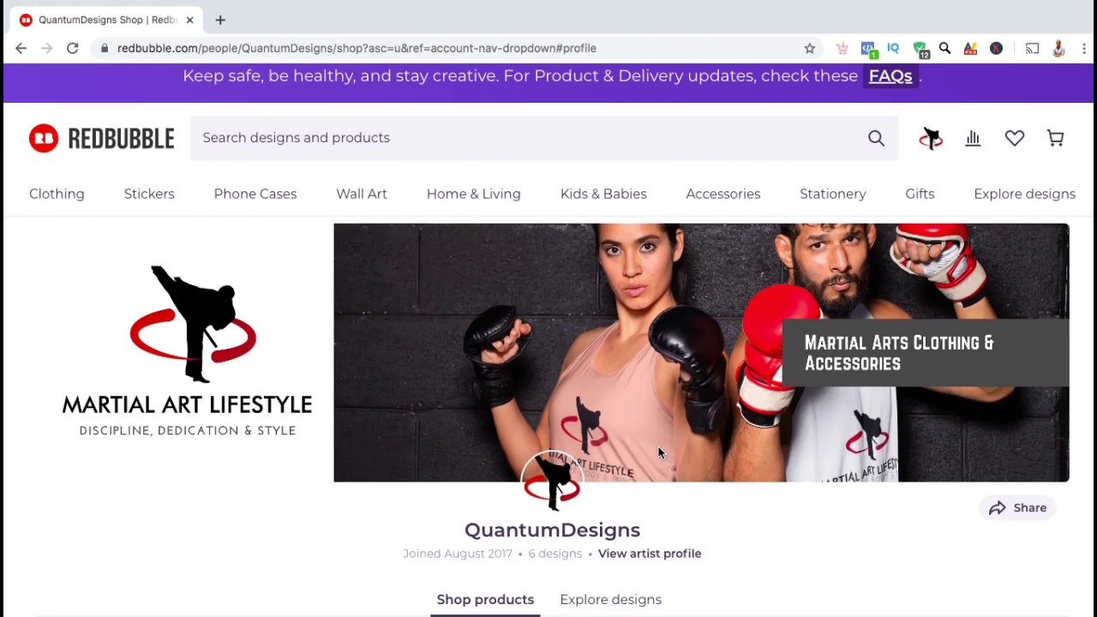
{"action": "scroll", "coordinate": [658, 453], "scroll_direction": "down", "scroll_amount": 2}
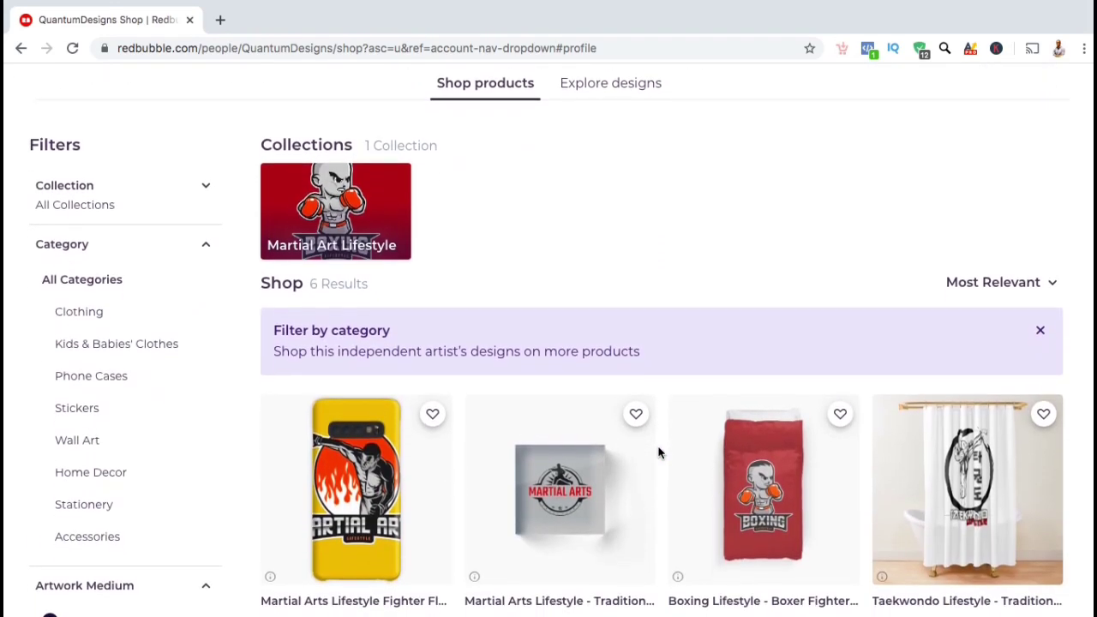
{"action": "scroll", "coordinate": [658, 453], "scroll_direction": "down", "scroll_amount": 4}
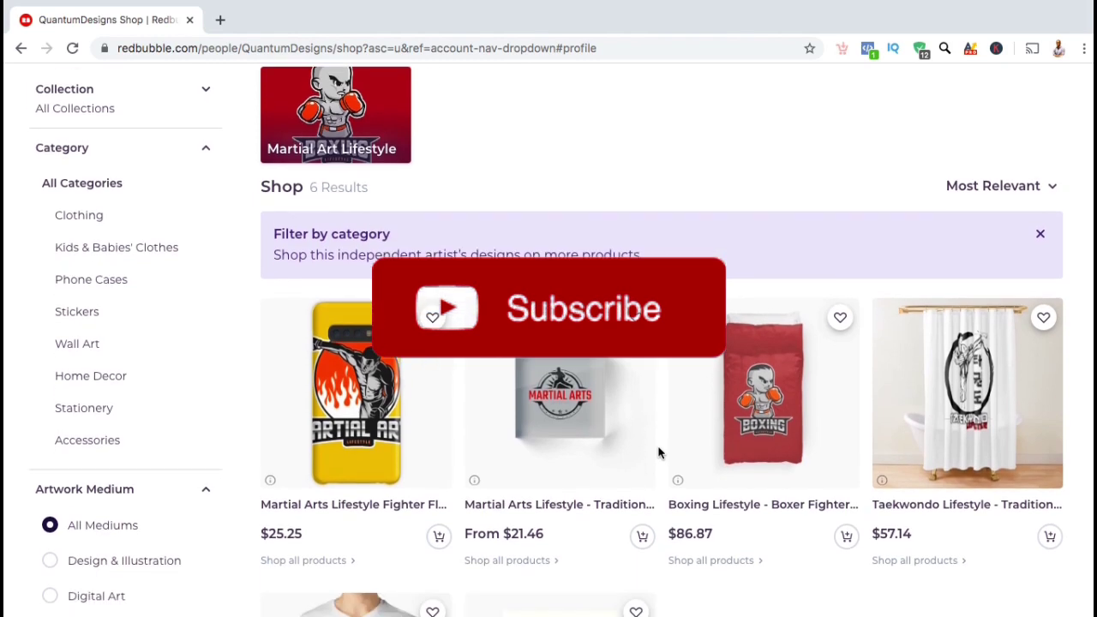
{"action": "scroll", "coordinate": [659, 453], "scroll_direction": "down", "scroll_amount": 3}
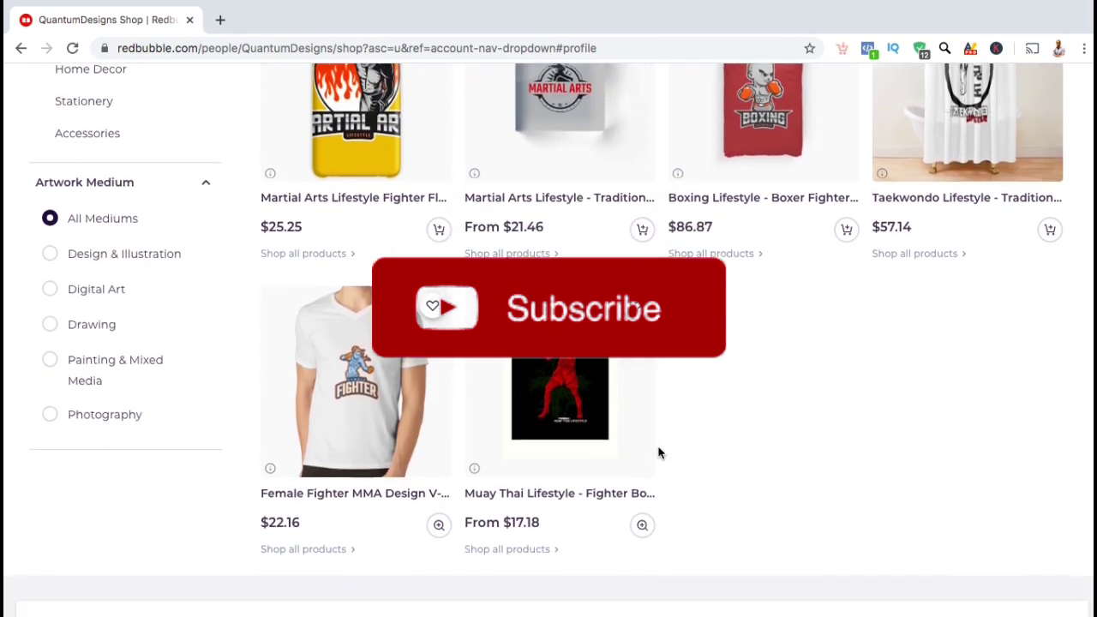